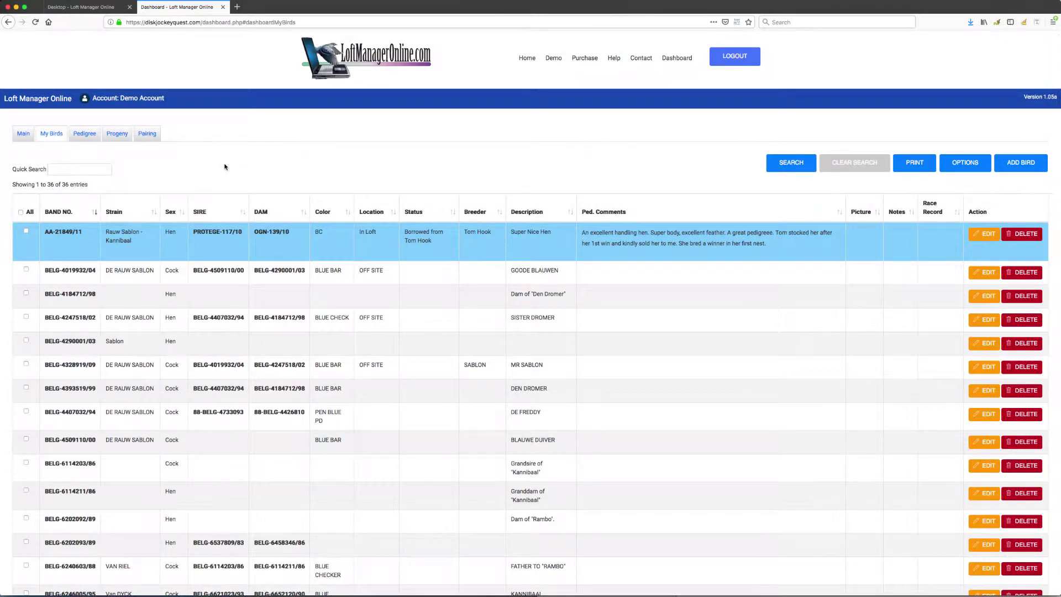
Select the birds BELG-4184712/98, BELG-4247518/02, BELG-4290001/03, BELG-4393519/99 and BELG-4407032/94 in the bird list.
scroll(225, 167, "up", 1)
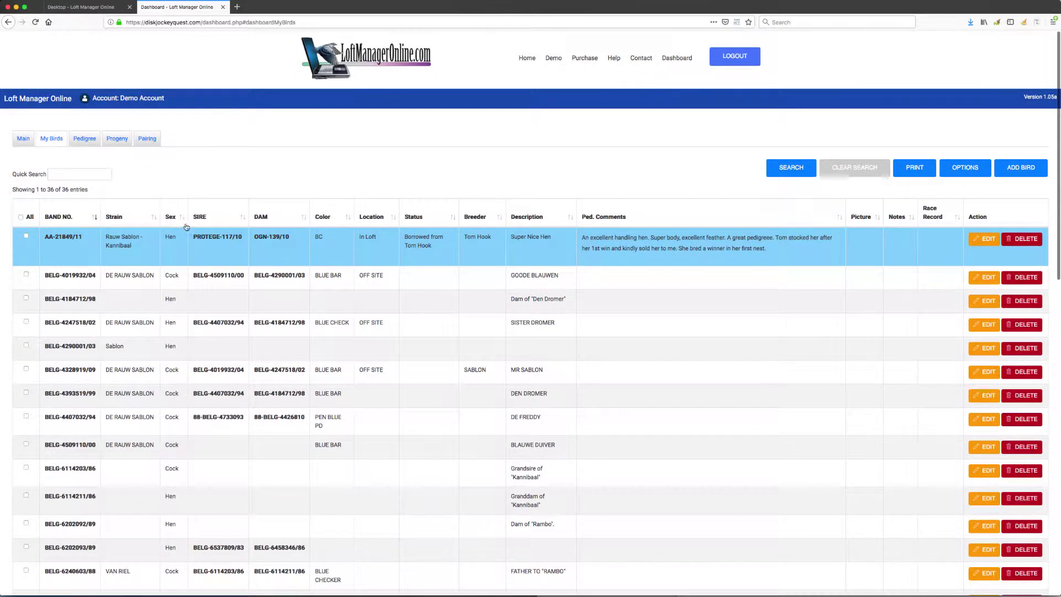
left_click(28, 299)
left_click(28, 322)
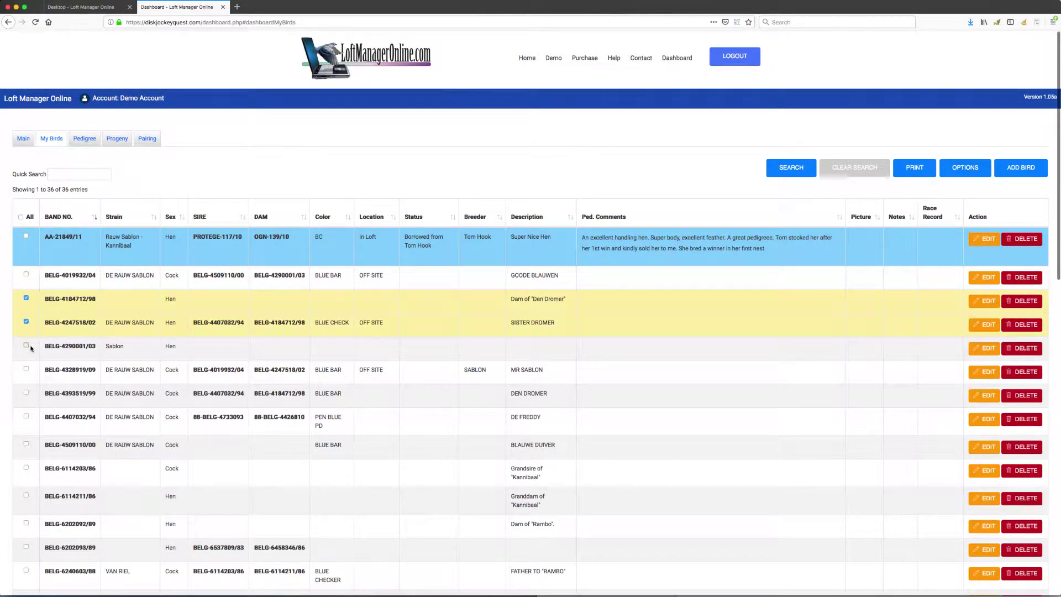
left_click(27, 346)
left_click(26, 393)
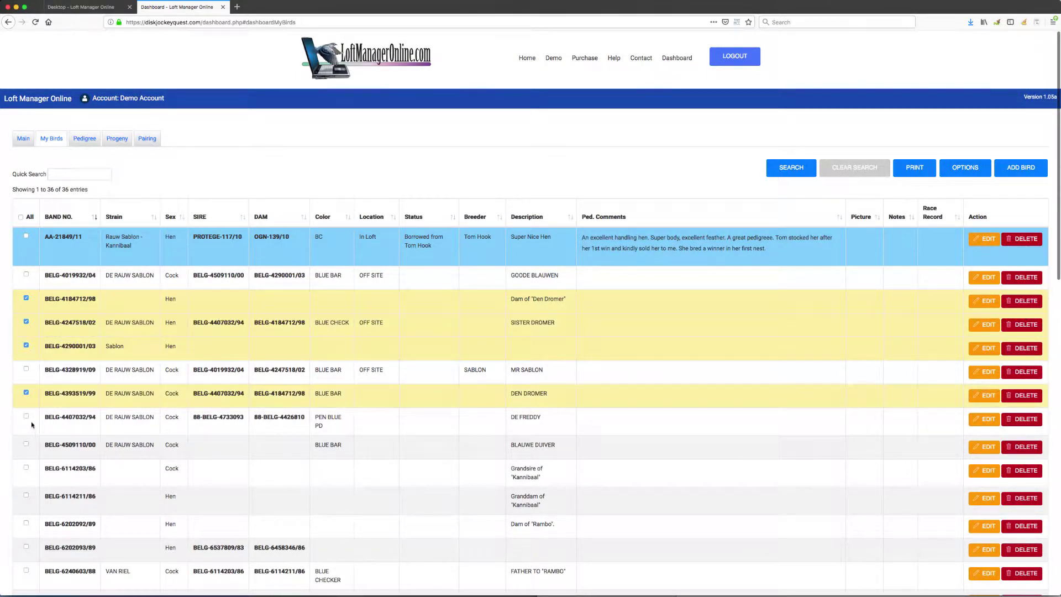
left_click(31, 421)
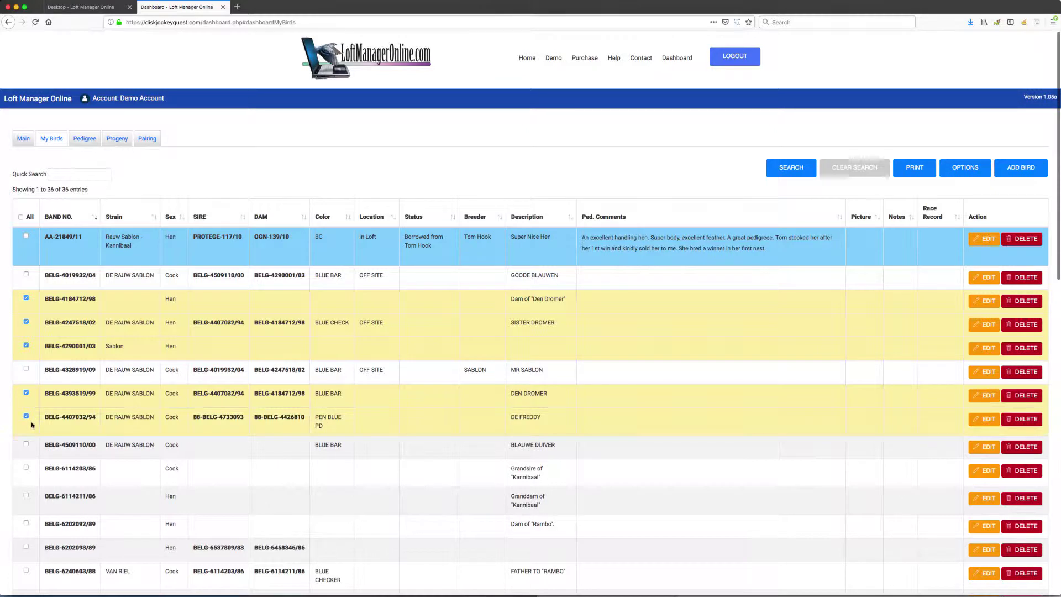
Select all birds except BELG-4019932/04, BELG-4247518/02, BELG-4290001/03, BELG-4328919/09, BELG-4393519/99, BELG-4407032/94 and BELG-6114203/86.
left_click(31, 218)
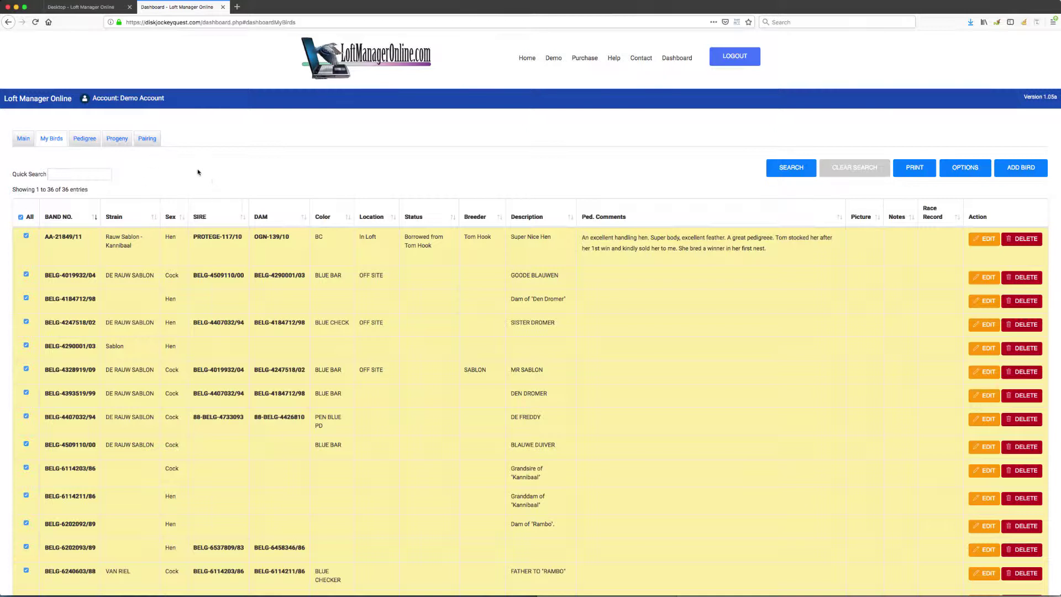
left_click(26, 322)
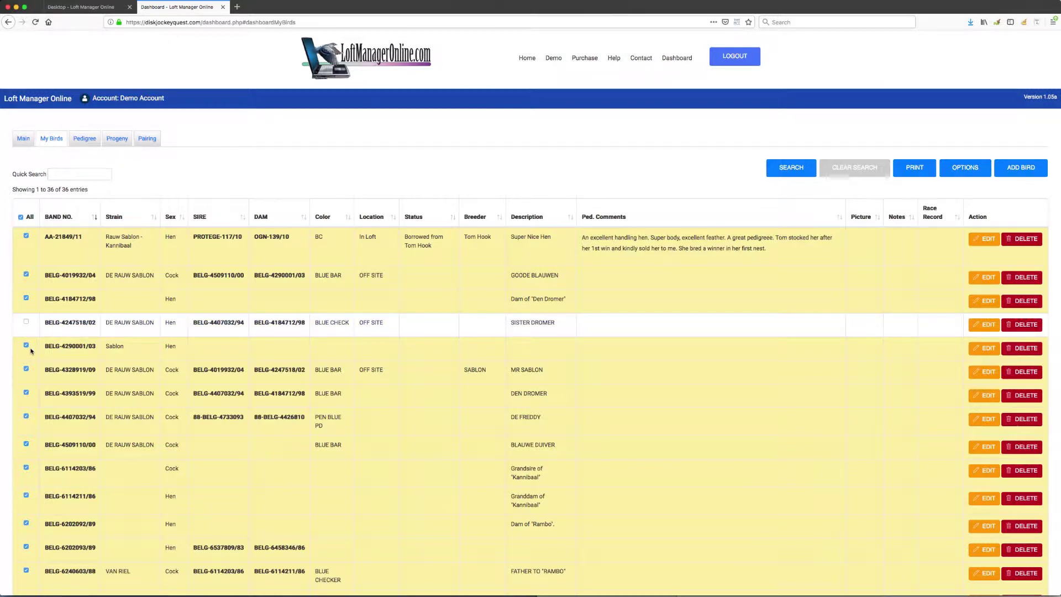
left_click(26, 346)
left_click(26, 370)
left_click(26, 392)
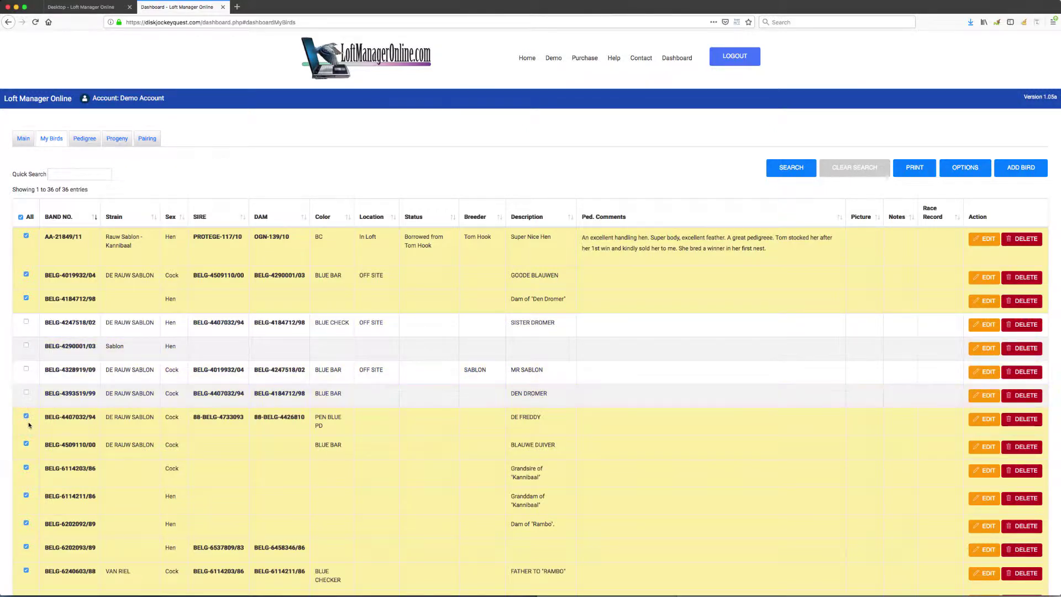
left_click(26, 416)
left_click(26, 467)
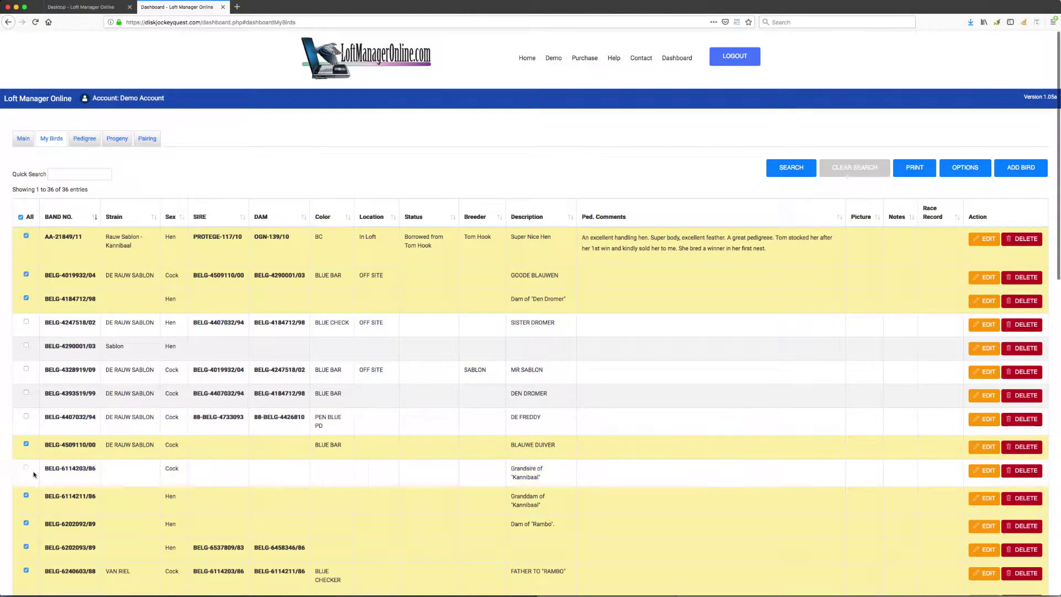
left_click(26, 274)
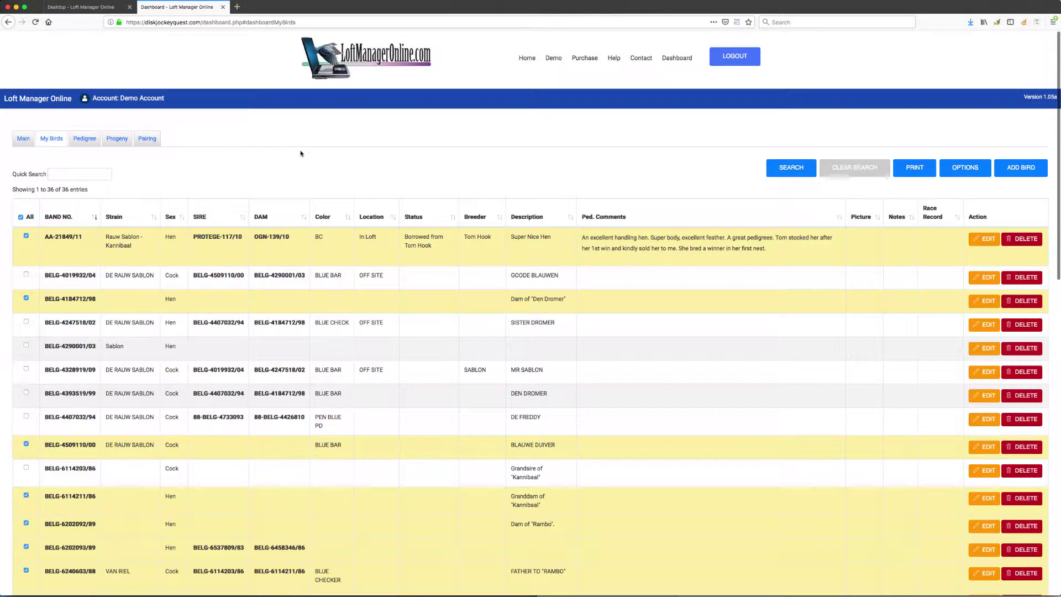
Reset the selection to include every bird in the list and check the entry count above the table.
left_click(30, 218)
left_click(31, 218)
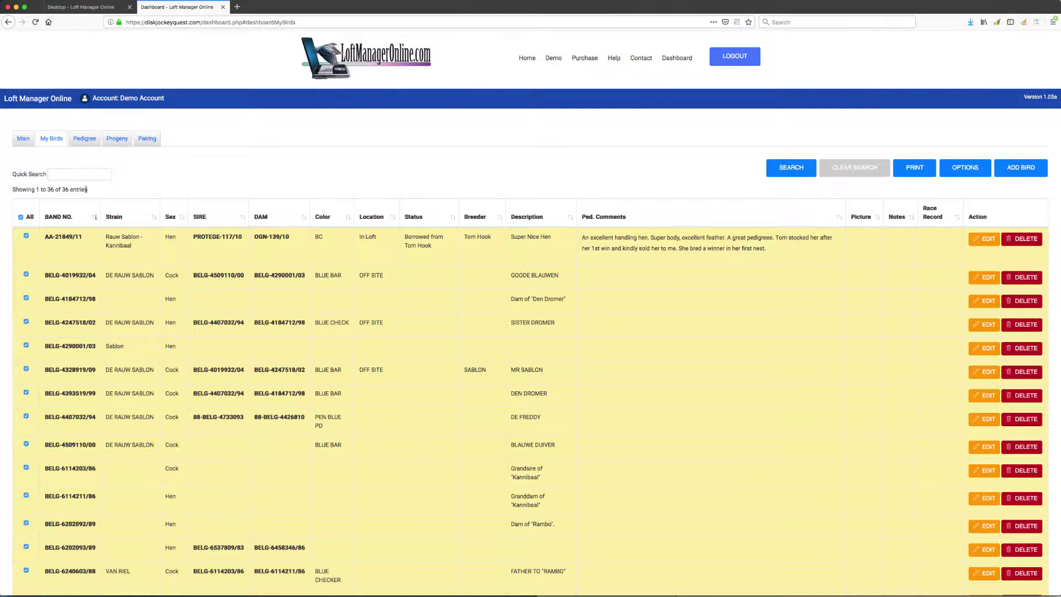
left_click_drag(86, 190, 13, 190)
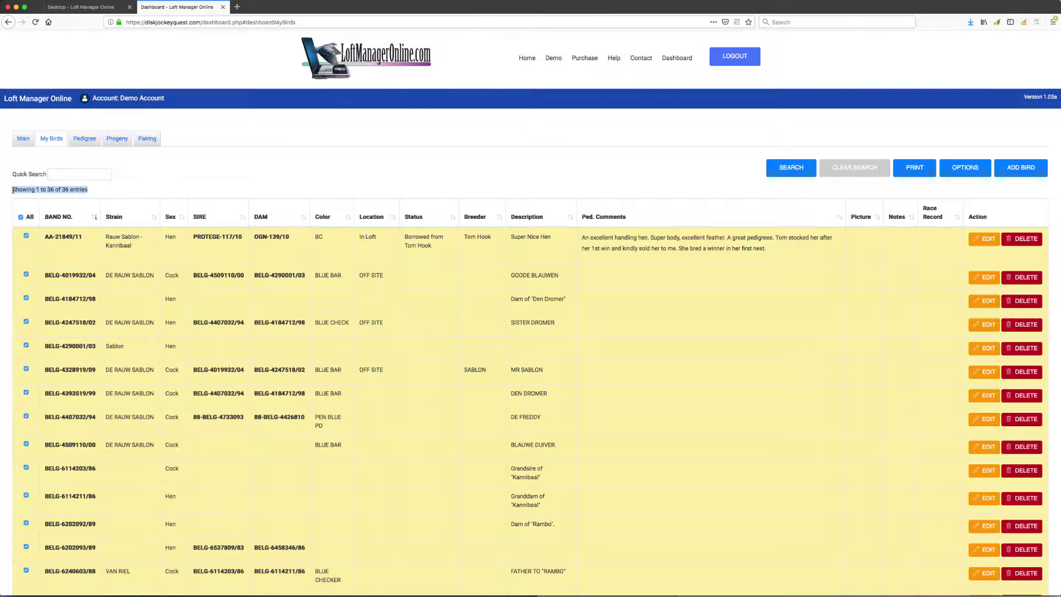
left_click(105, 190)
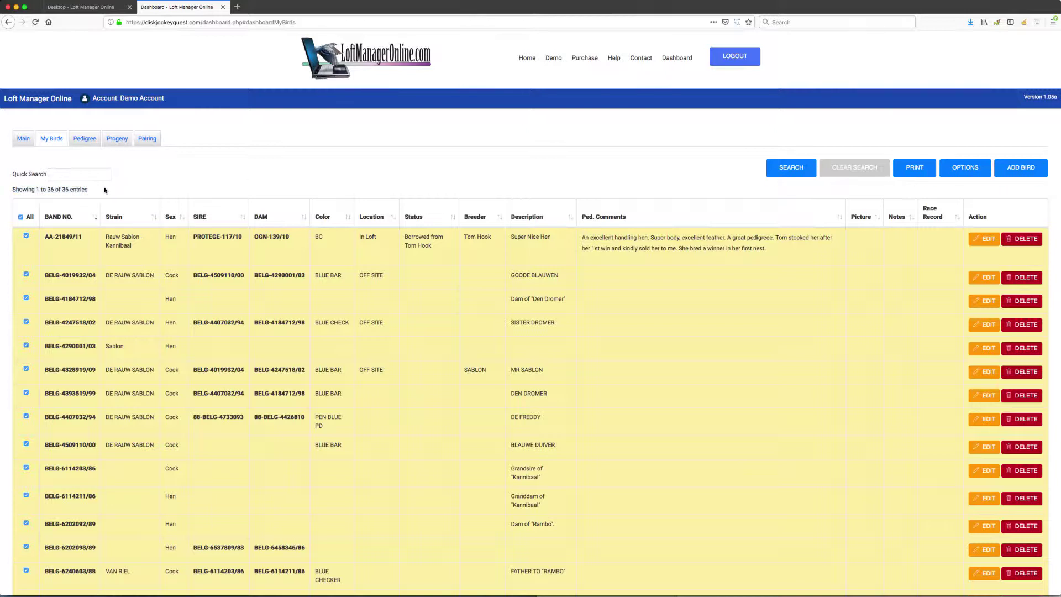
Export the selected birds with their ancestors for import and save the download as MyBirdsExport.csv.
left_click(964, 171)
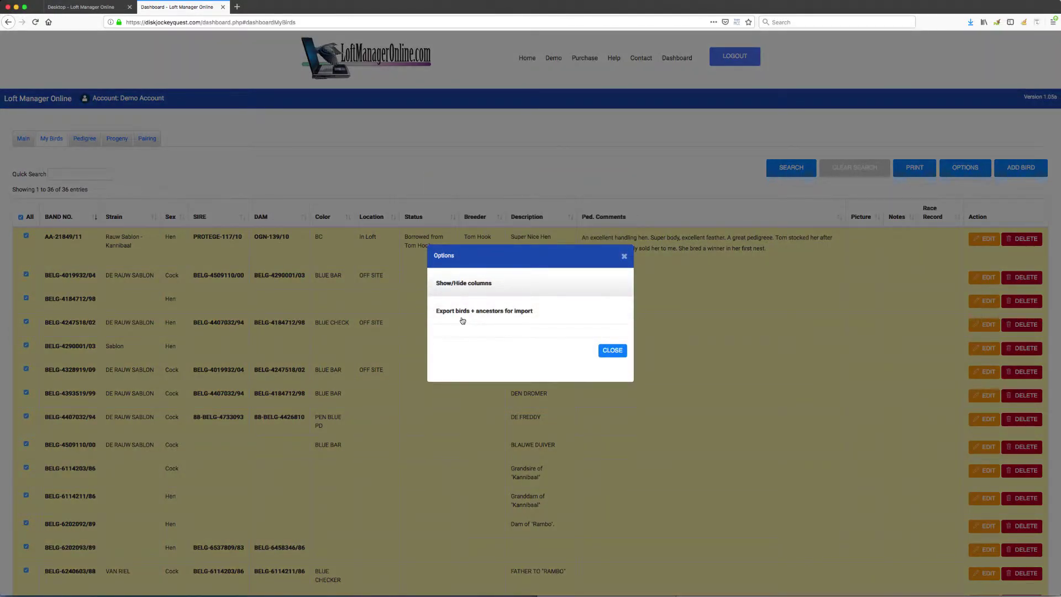
left_click(548, 317)
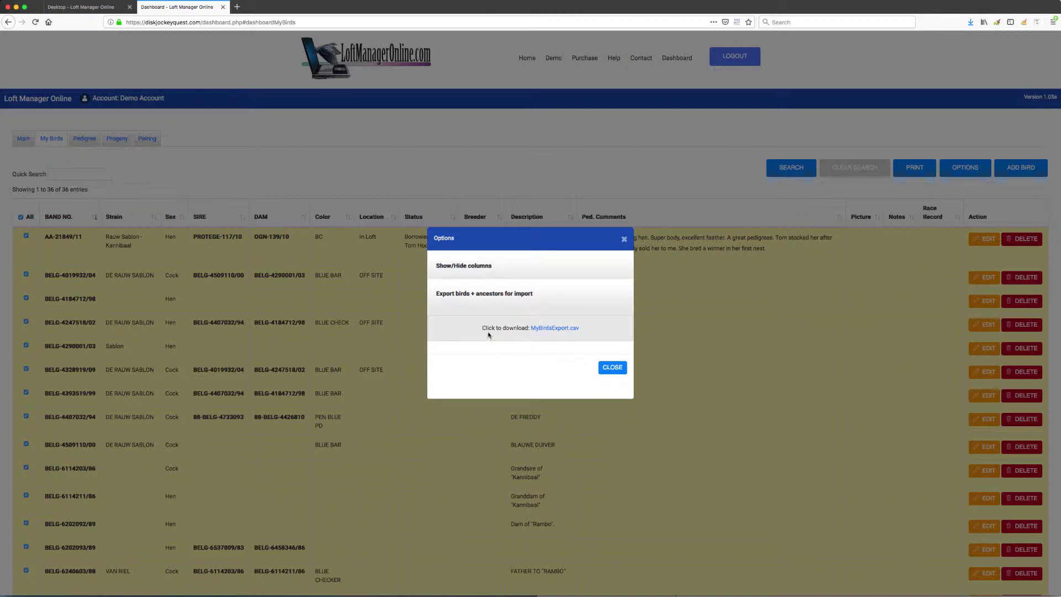
left_click(556, 329)
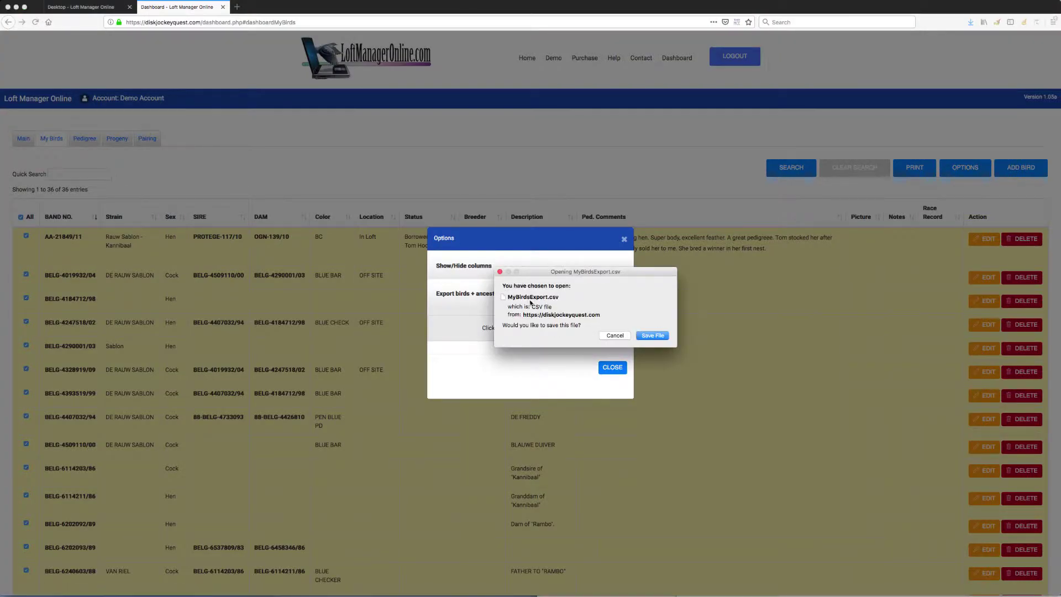
left_click(654, 336)
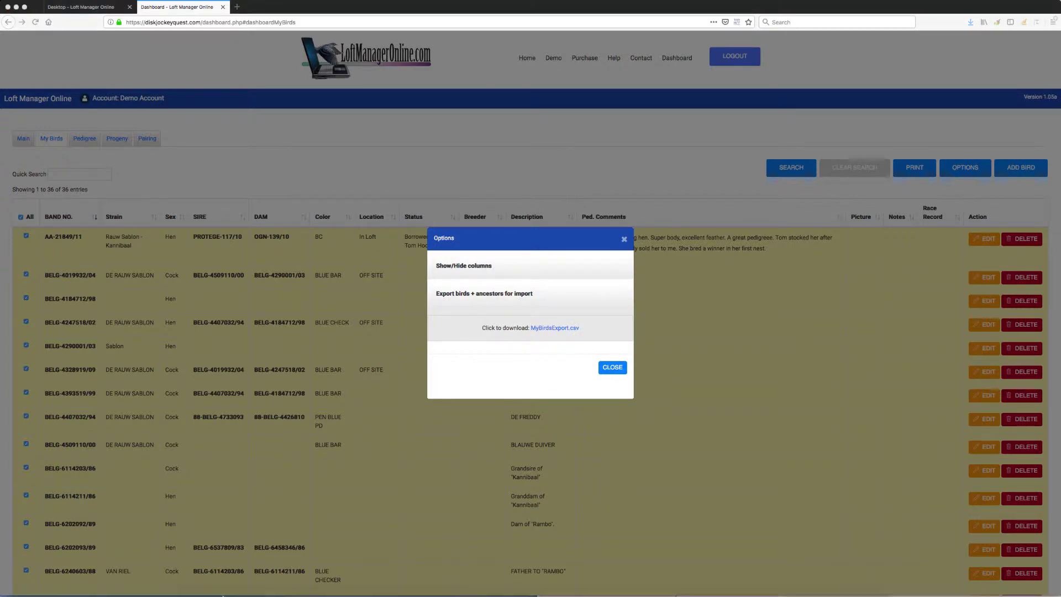
Switch to Finder and locate the exported MyBirdsExport.csv in the Downloads folder.
left_click(178, 517)
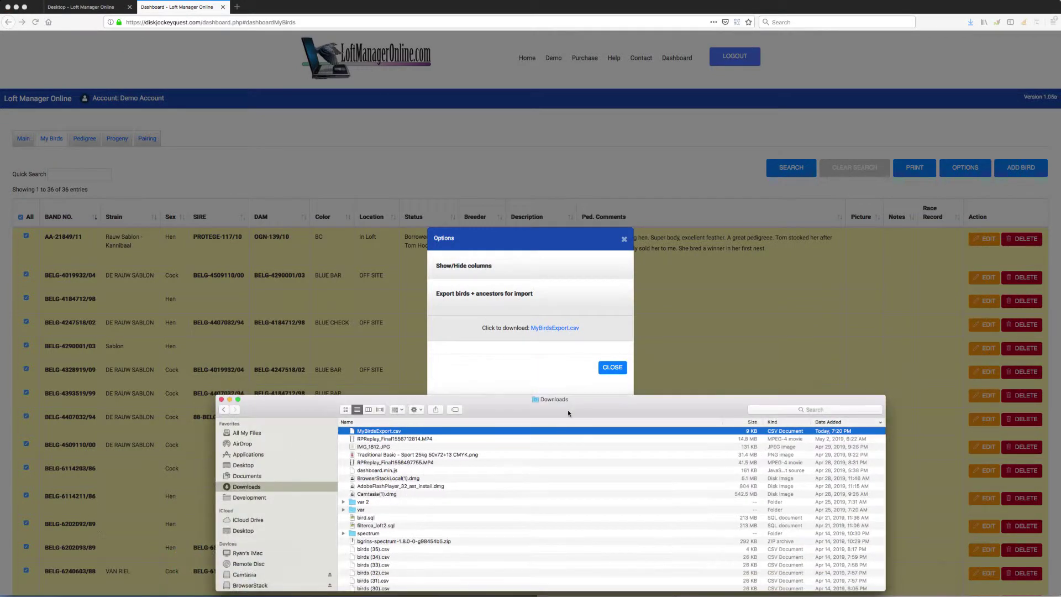
left_click_drag(503, 405, 515, 370)
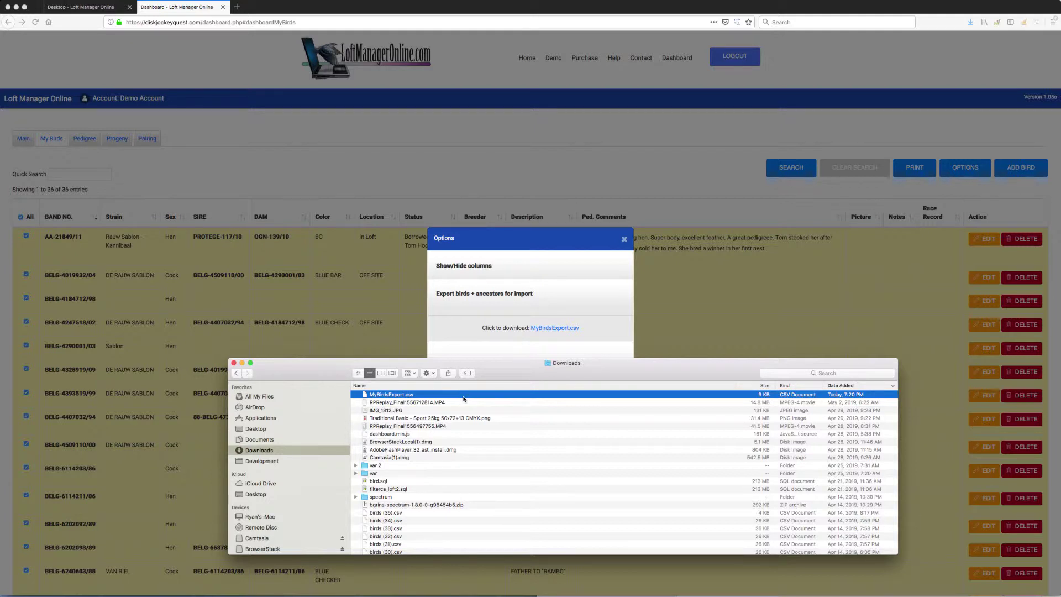
left_click_drag(505, 375, 505, 451)
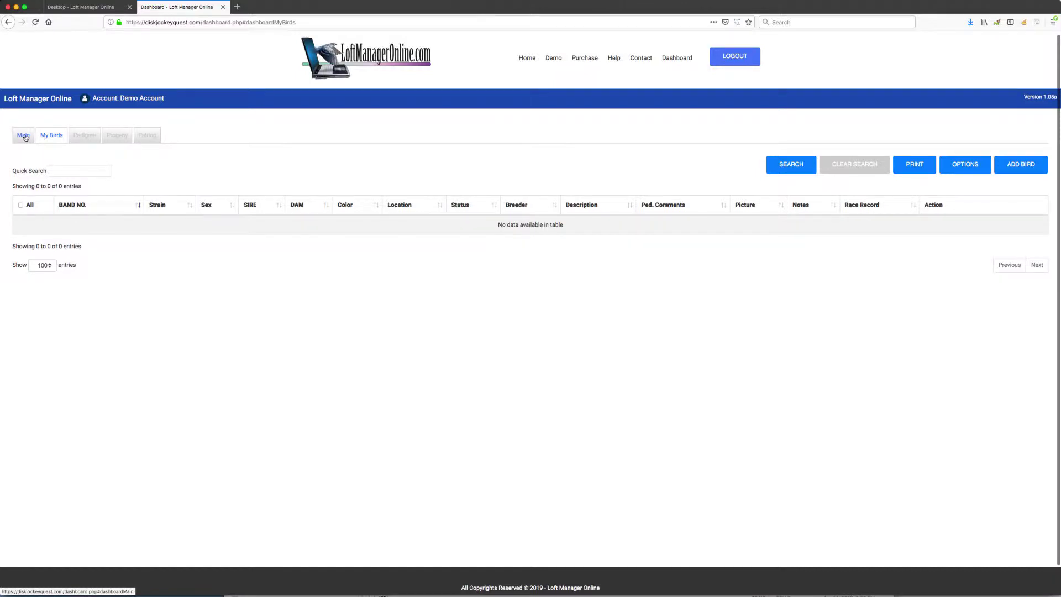
Import the pedigree file MyBirdsExport.csv from the Downloads folder into the empty account.
left_click(24, 136)
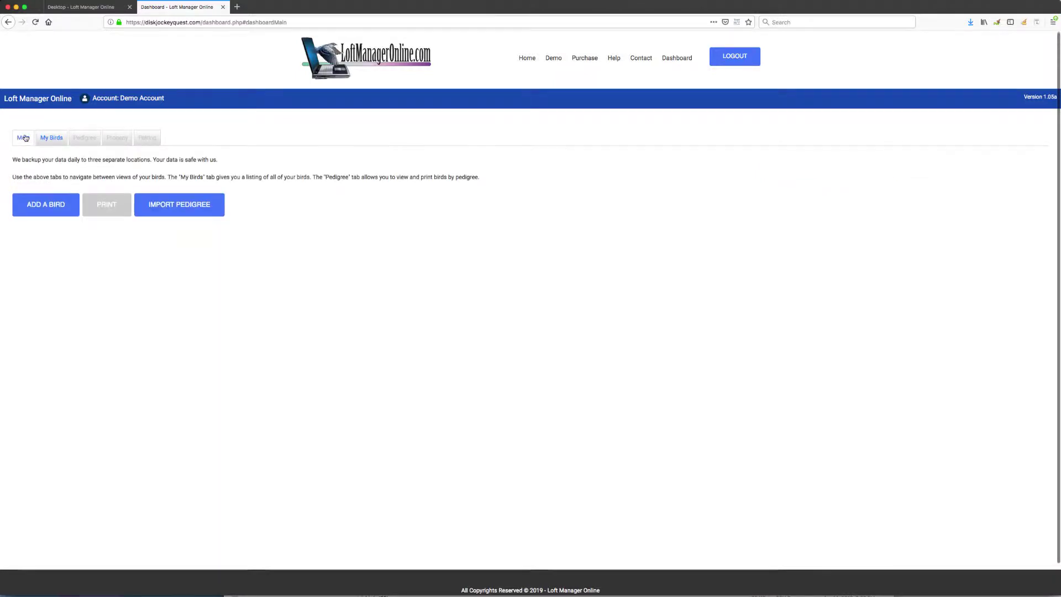
left_click(175, 211)
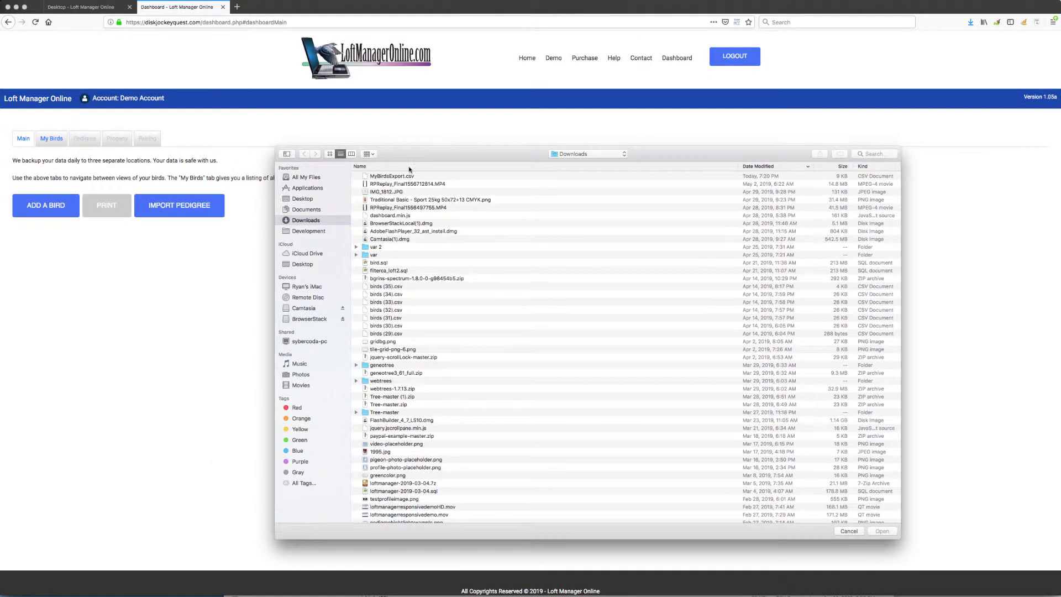
left_click(376, 177)
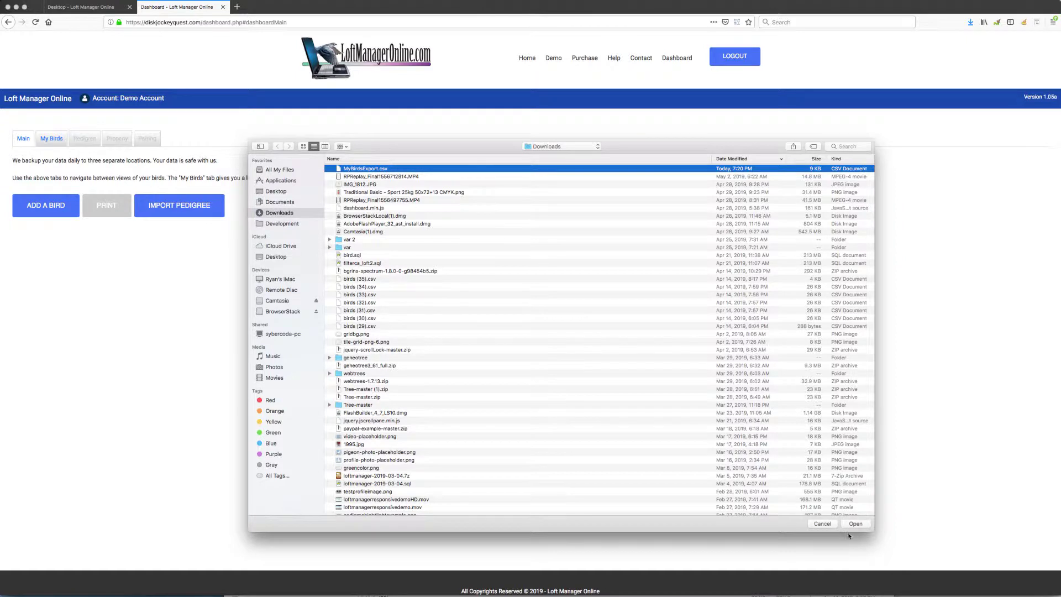
left_click(856, 524)
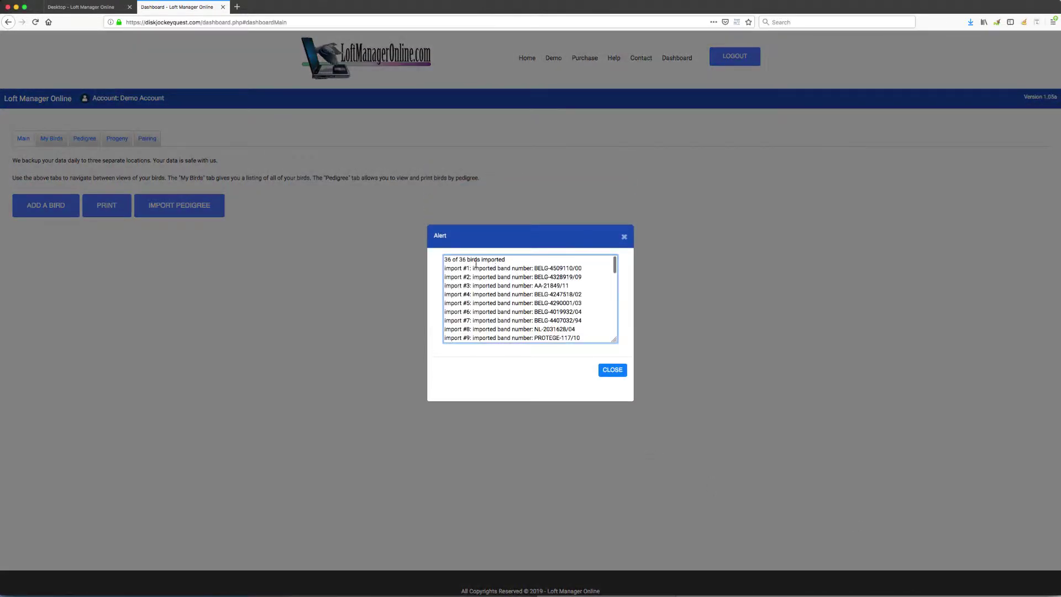
Review the import report's summary and its list of imported band numbers, and close the report.
left_click_drag(501, 258, 435, 258)
left_click(591, 266)
scroll(589, 271, "down", 7)
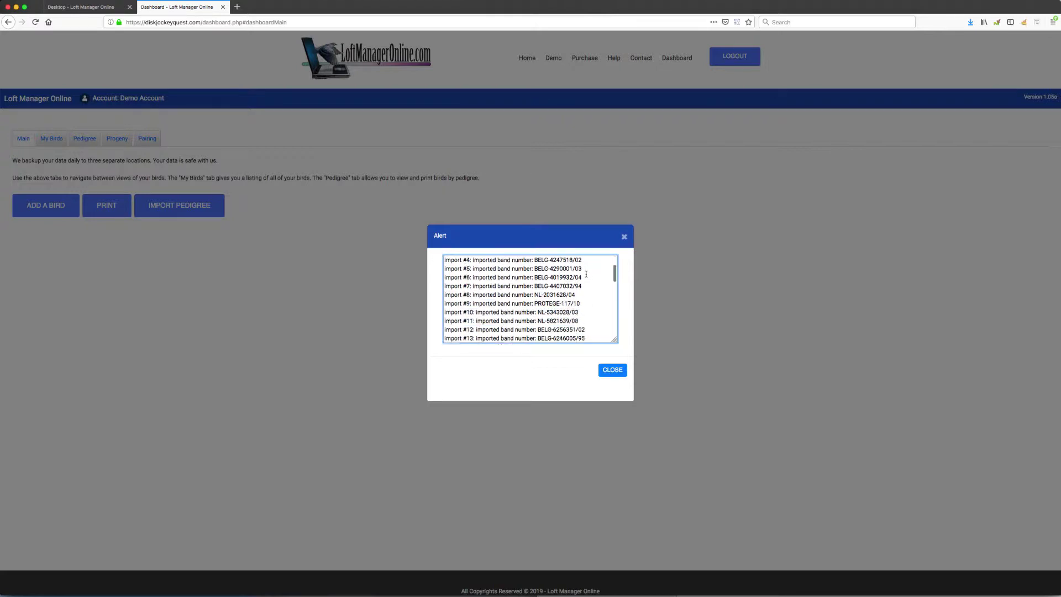
scroll(586, 275, "down", 3)
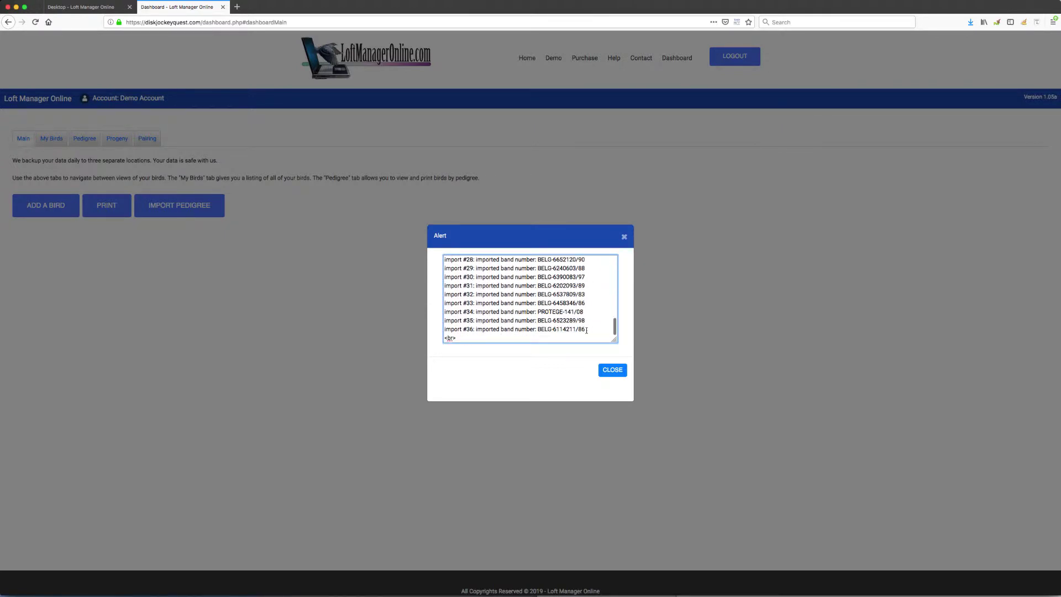
scroll(588, 329, "up", 8)
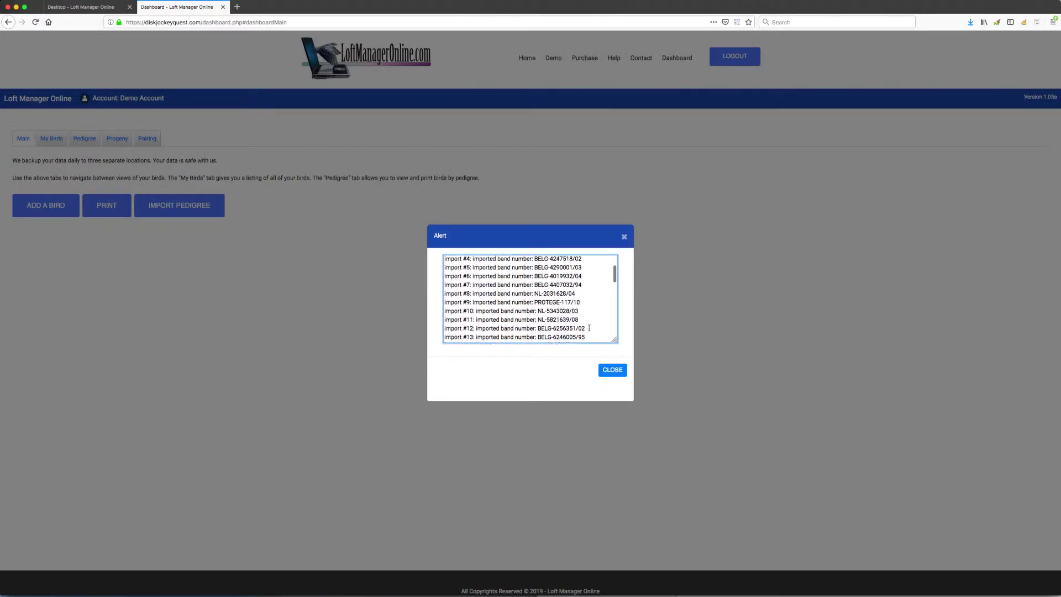
scroll(590, 326, "up", 3)
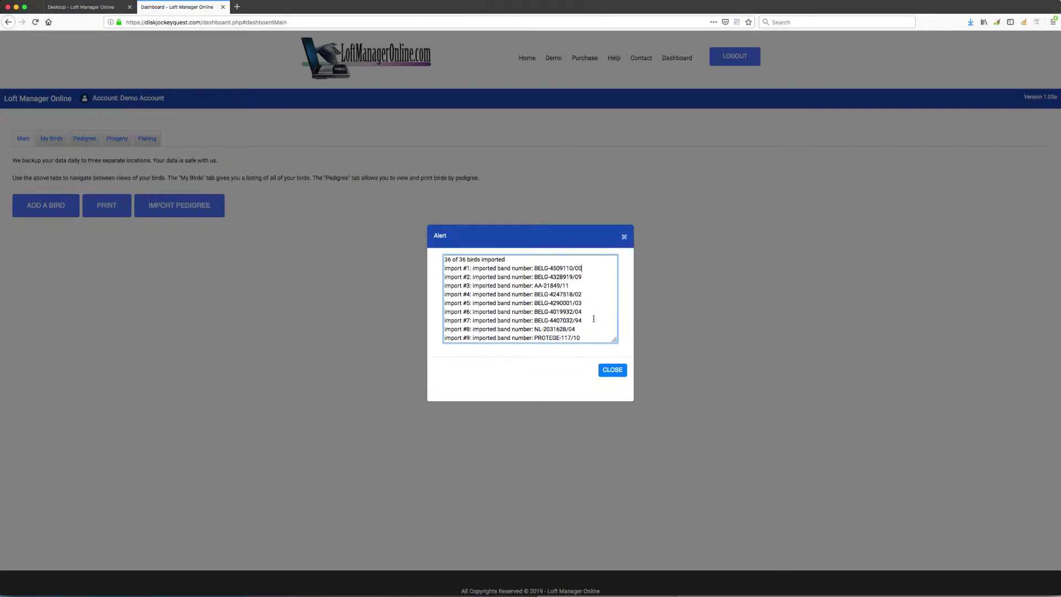
scroll(593, 319, "down", 2)
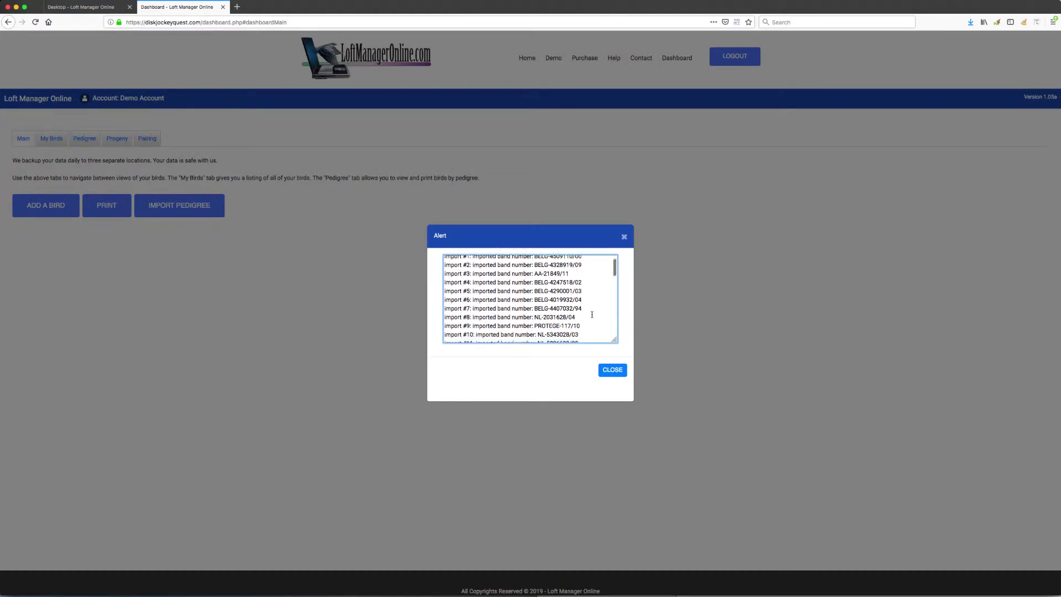
scroll(592, 314, "down", 9)
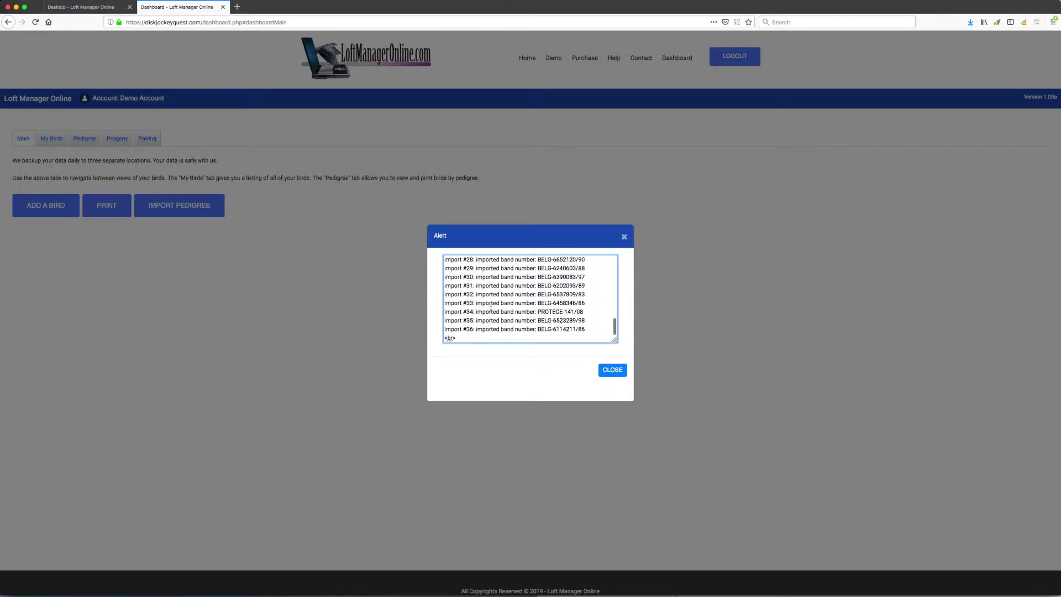
scroll(558, 324, "up", 10)
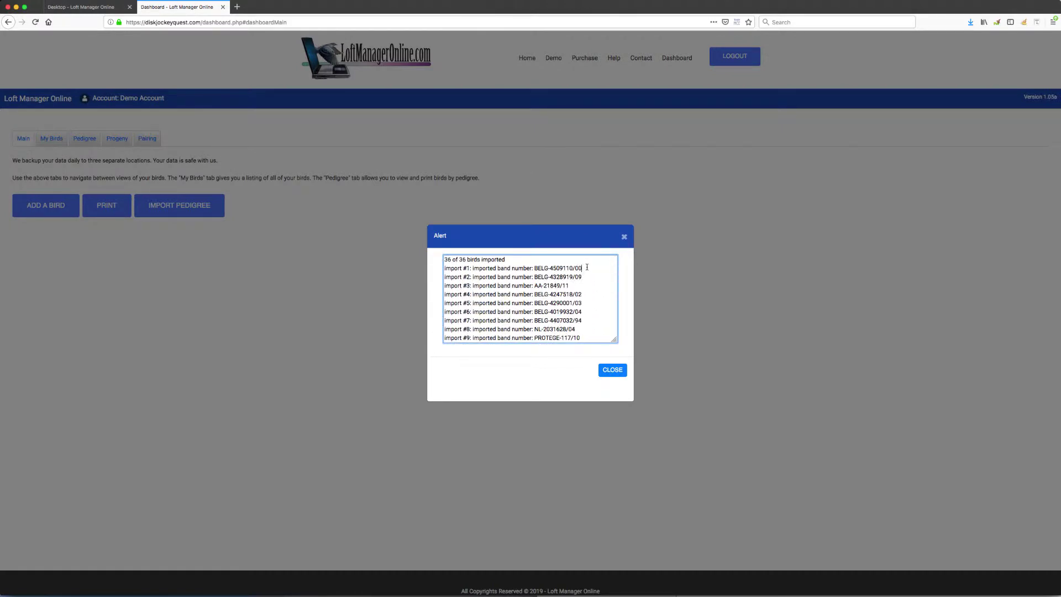
left_click(574, 285)
left_click(625, 238)
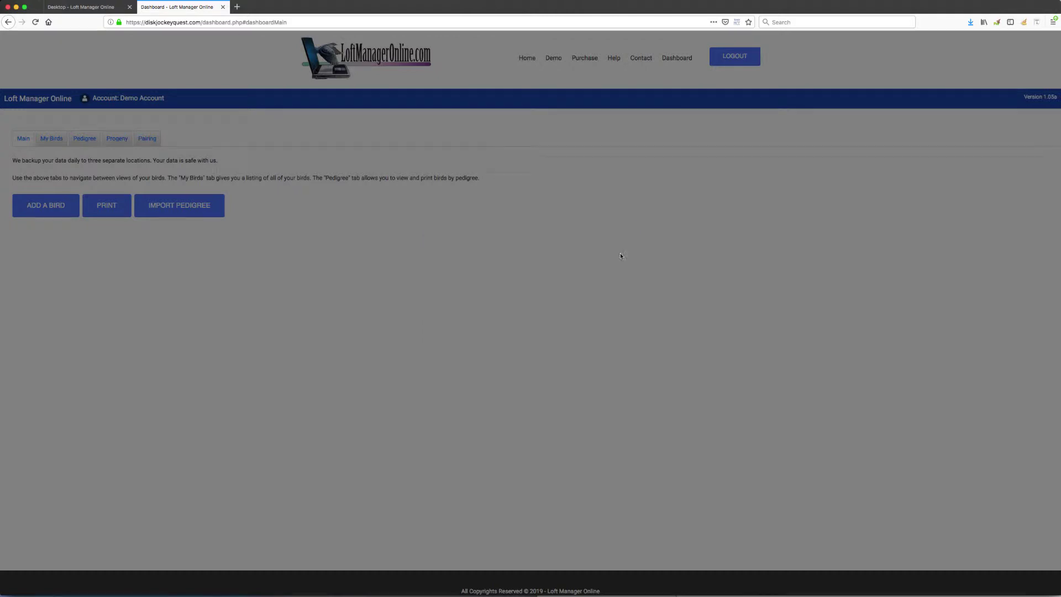
Check the imported birds in the bird list and view the pedigree of BELG-4407032/94.
left_click(52, 142)
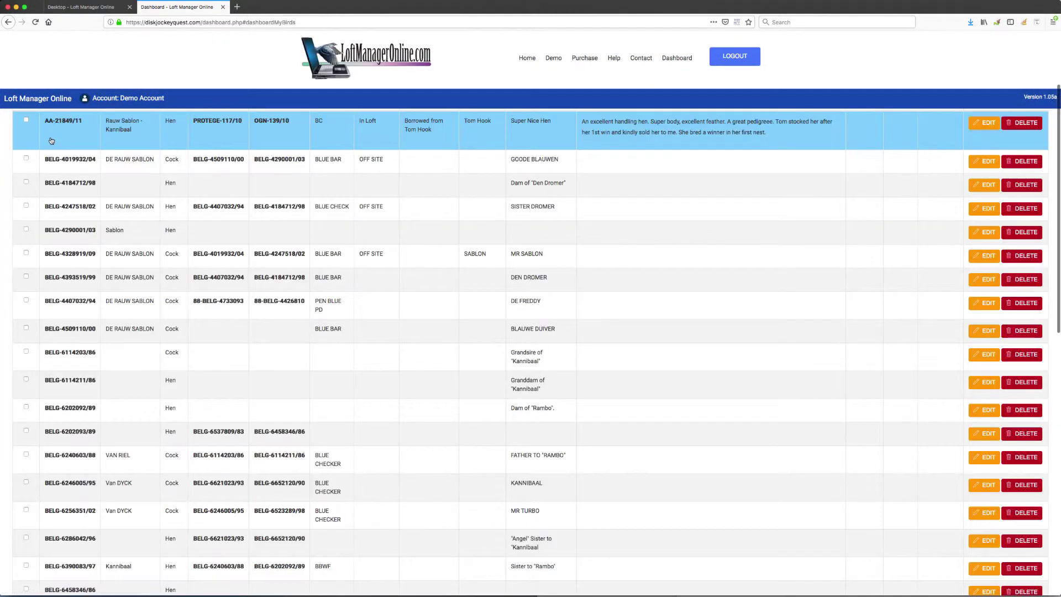
scroll(109, 247, "up", 2)
scroll(108, 247, "up", 1)
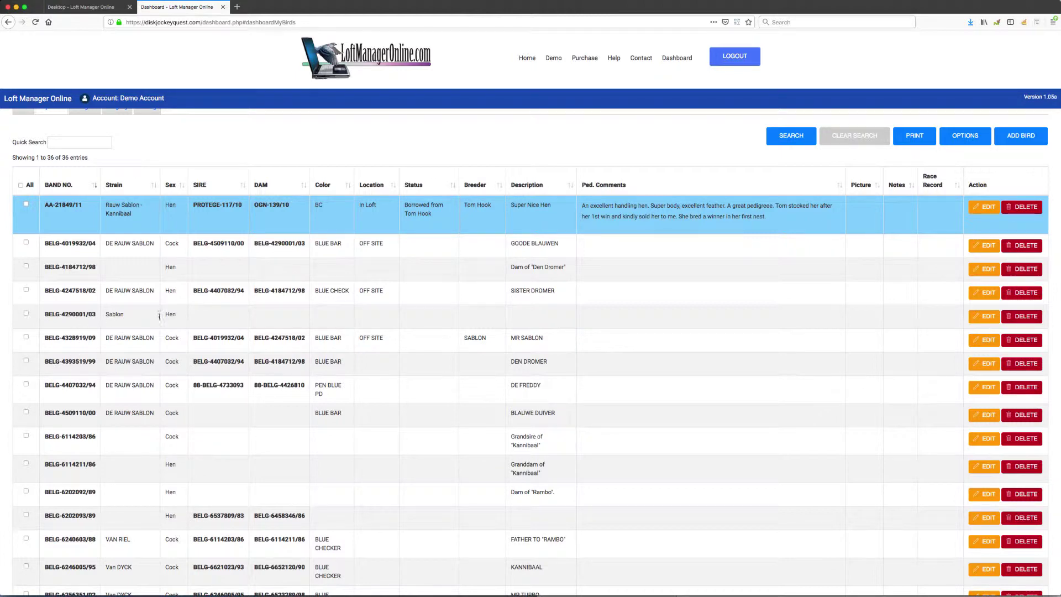
left_click(83, 392)
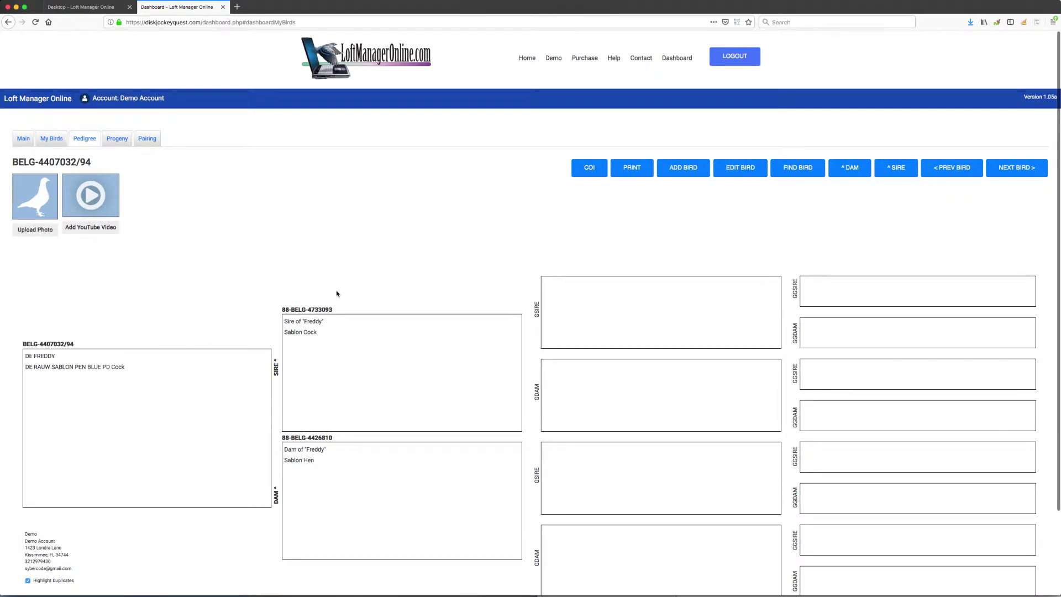
scroll(595, 348, "down", 3)
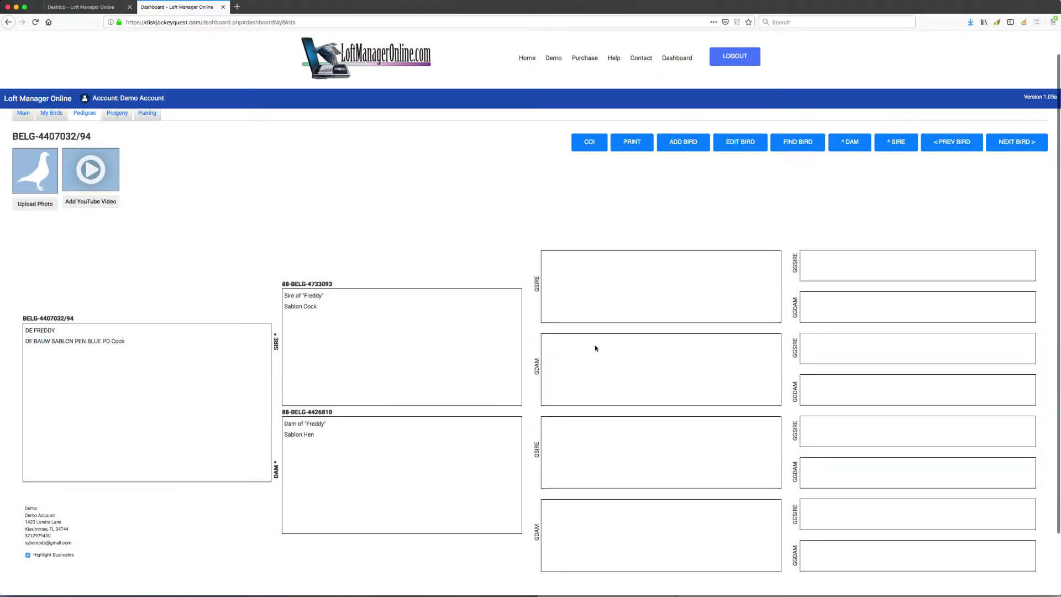
Return to the bird list and reopen the pedigree of BELG-4407032/94.
scroll(204, 302, "up", 3)
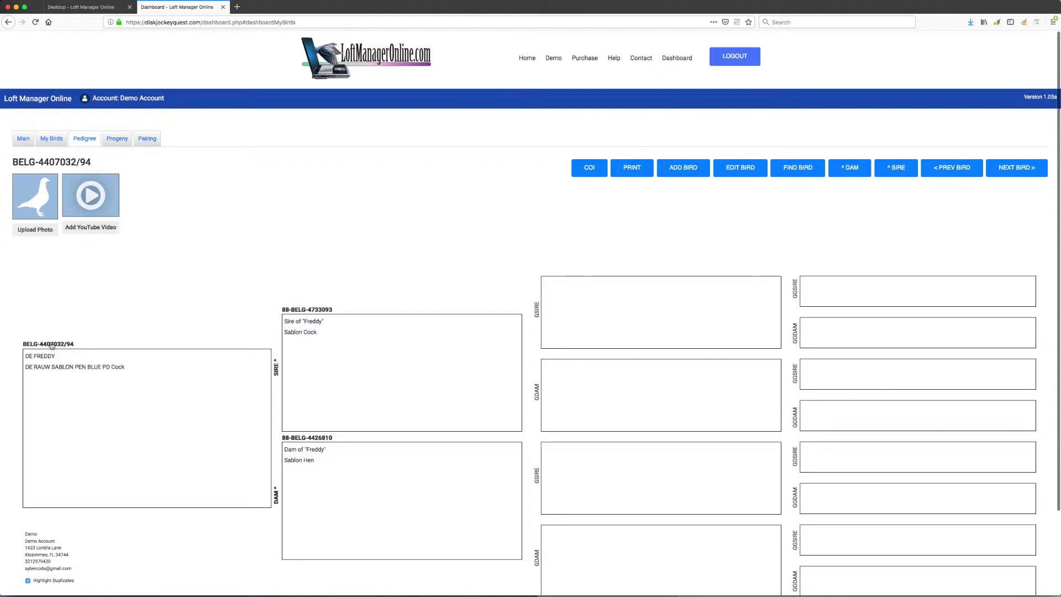
left_click(48, 142)
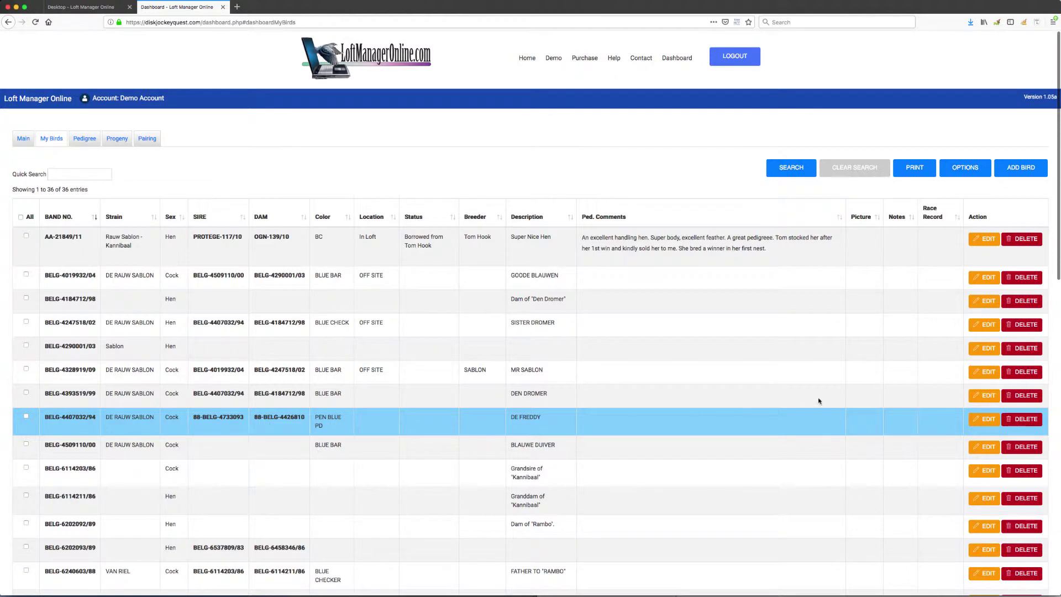
double_click(39, 418)
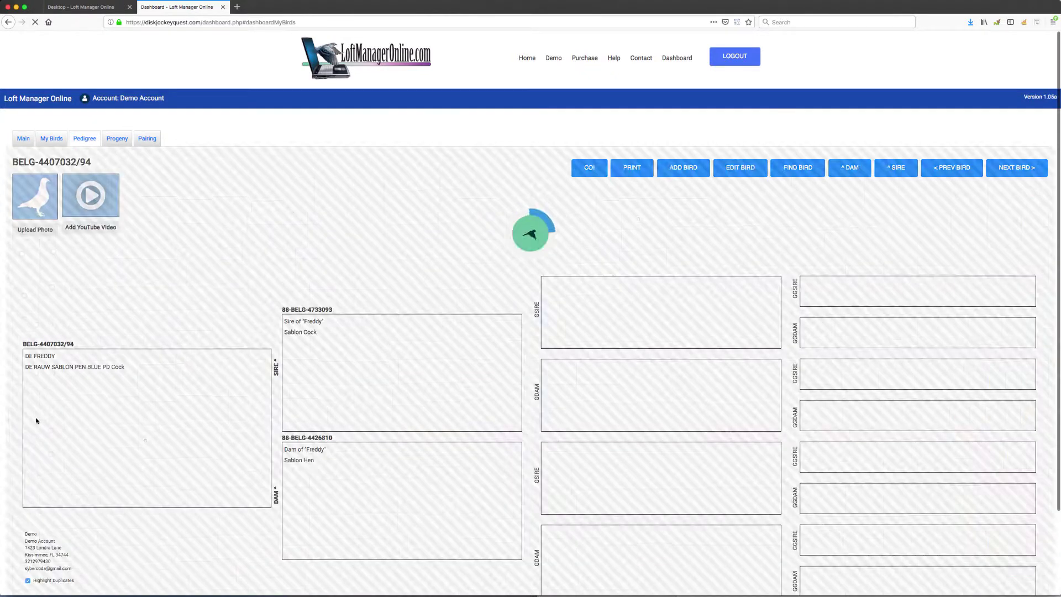
Export only bird BELG-4407032/94 with its ancestors from the bird list, download MyBirdsExport.csv and close the options.
left_click(53, 139)
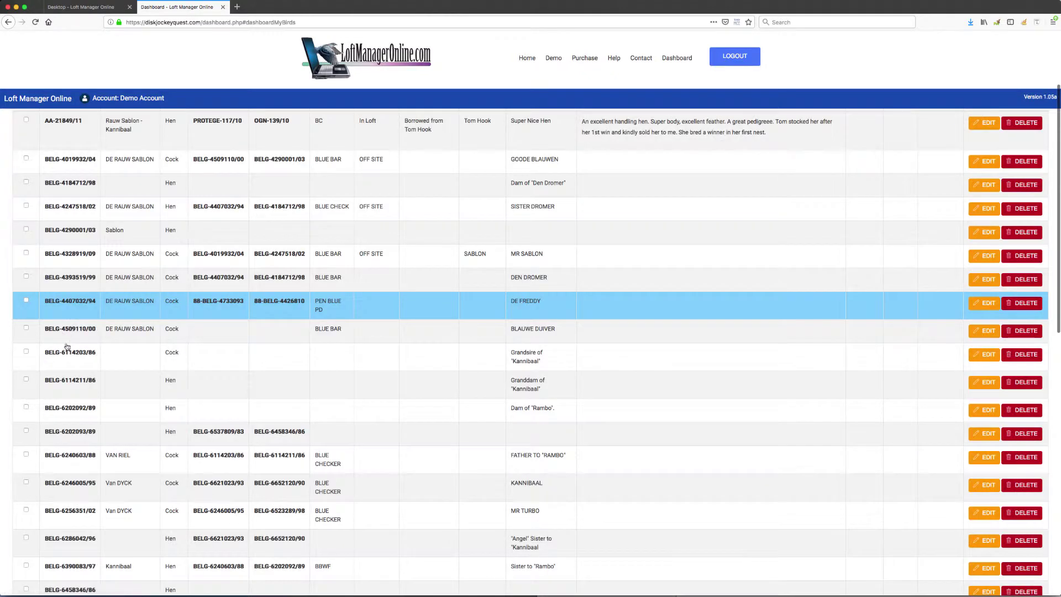
left_click(26, 300)
scroll(26, 303, "up", 3)
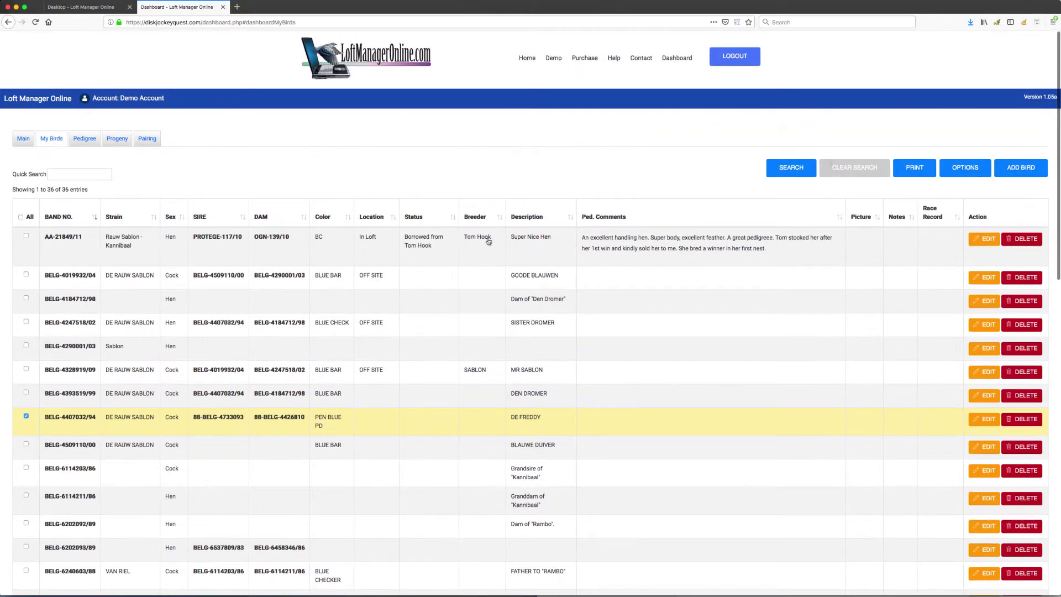
left_click(960, 167)
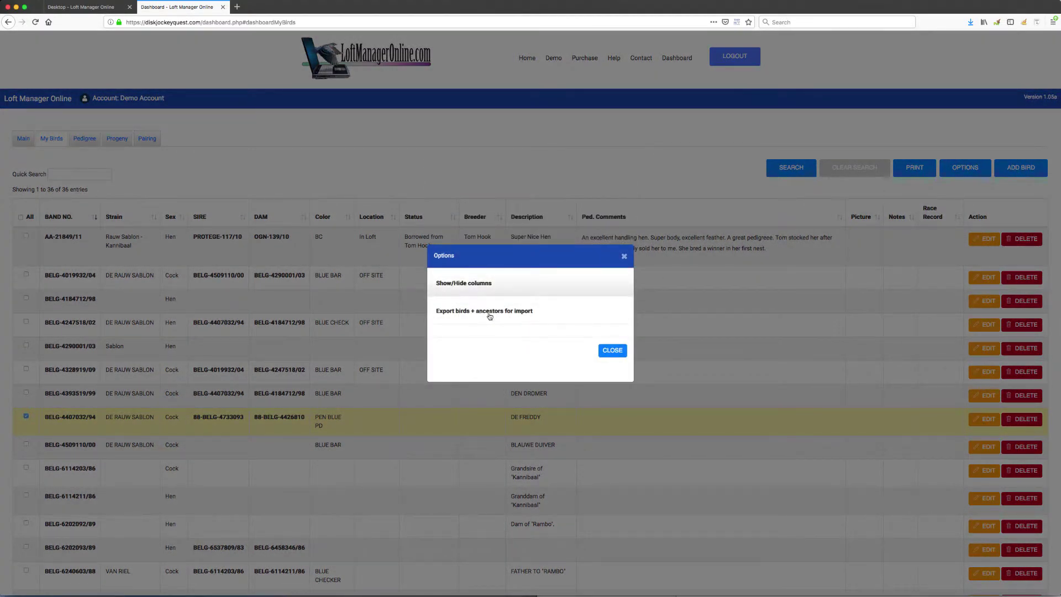
left_click(543, 315)
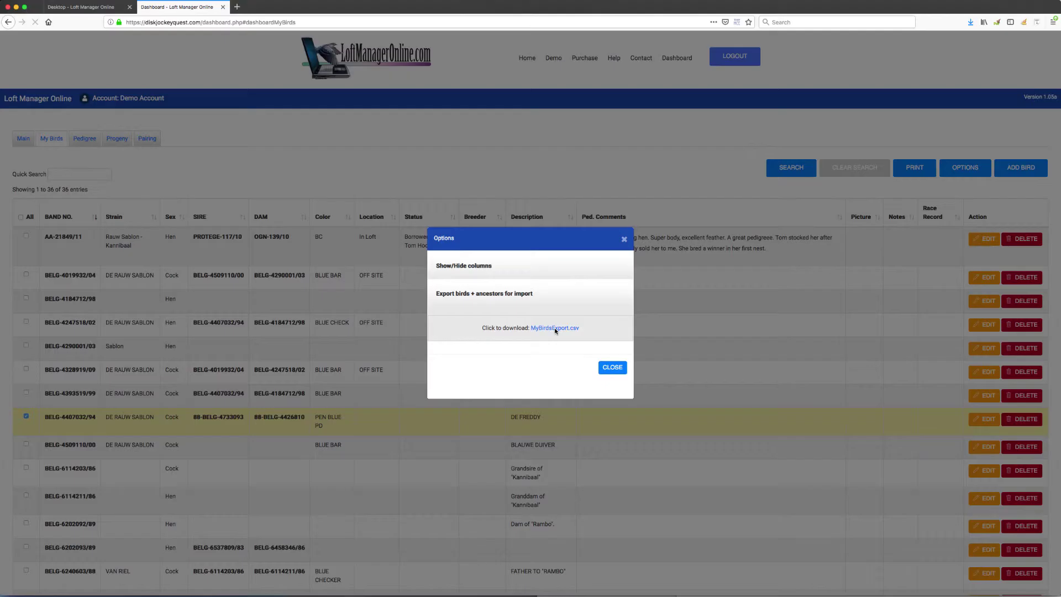
left_click(556, 329)
left_click(657, 335)
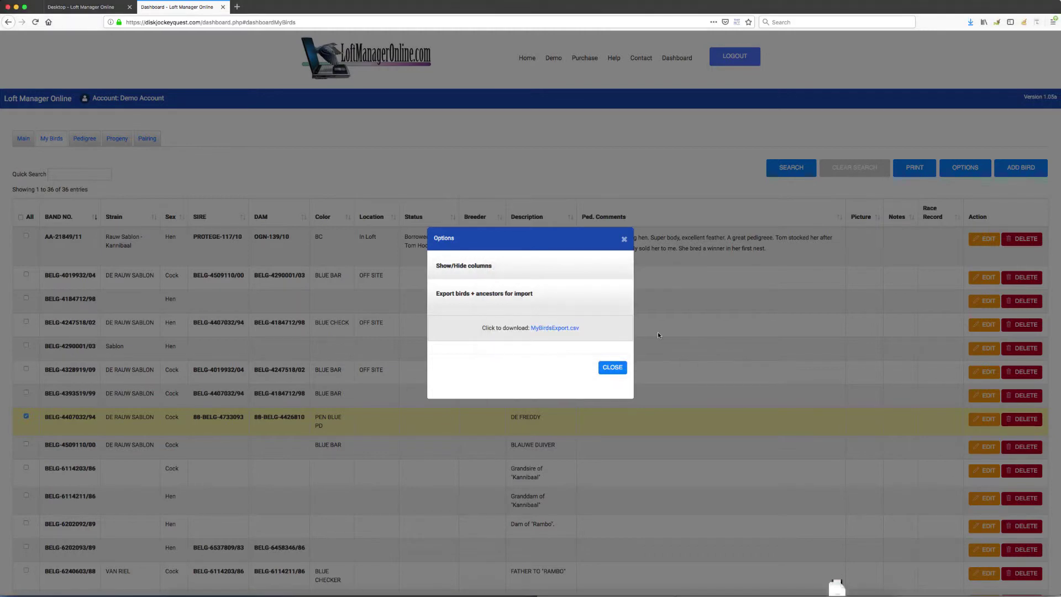
left_click(613, 369)
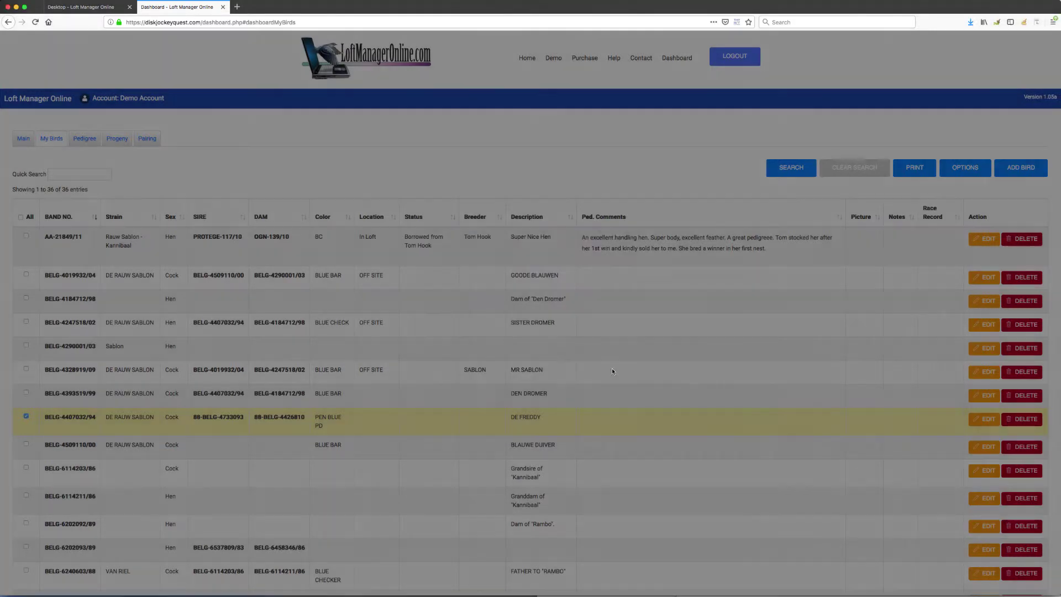
Import the pedigree file MyBirdsExport(1).csv from the Downloads folder, then review the import report's band number entries and close it.
left_click(23, 139)
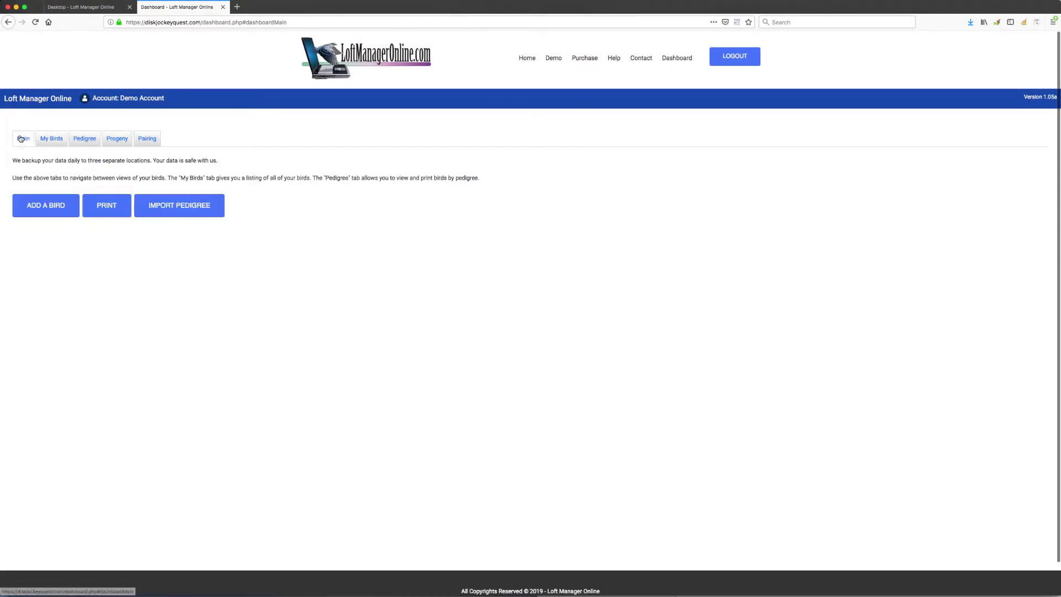
left_click(169, 210)
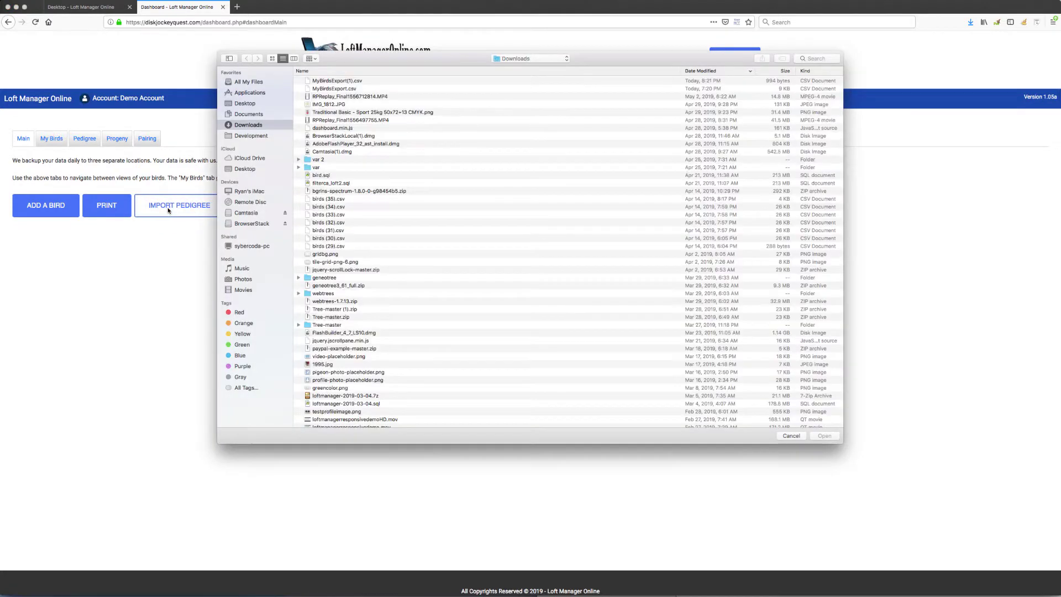
left_click(437, 83)
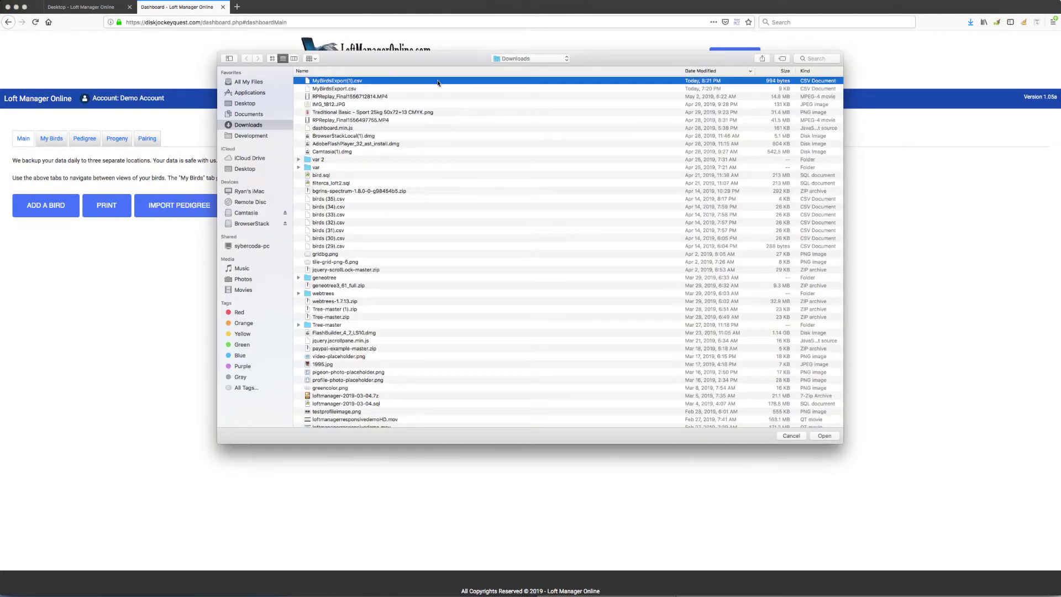
left_click_drag(368, 63, 366, 111)
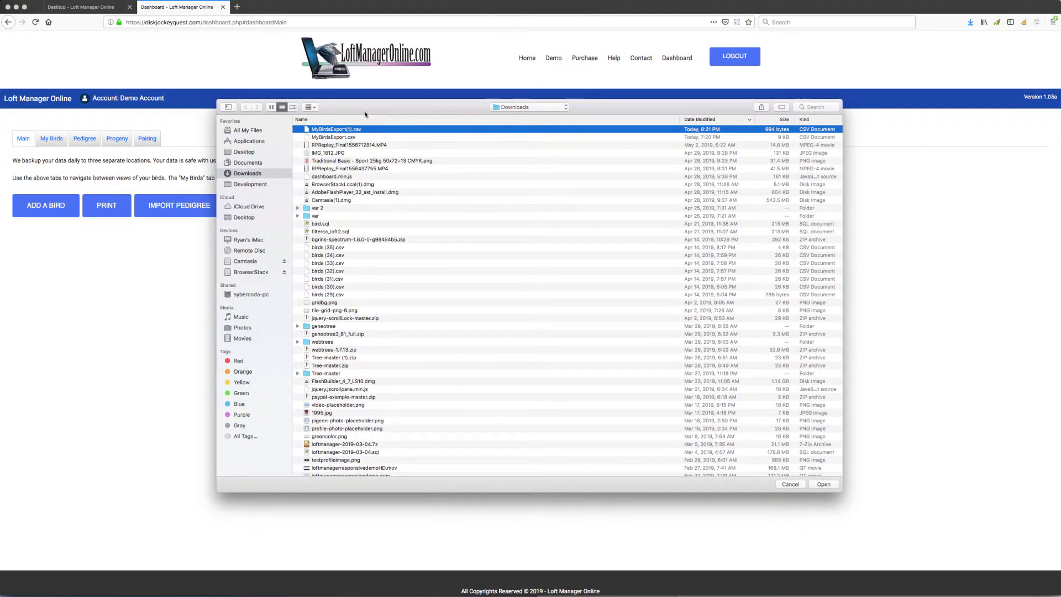
left_click(823, 484)
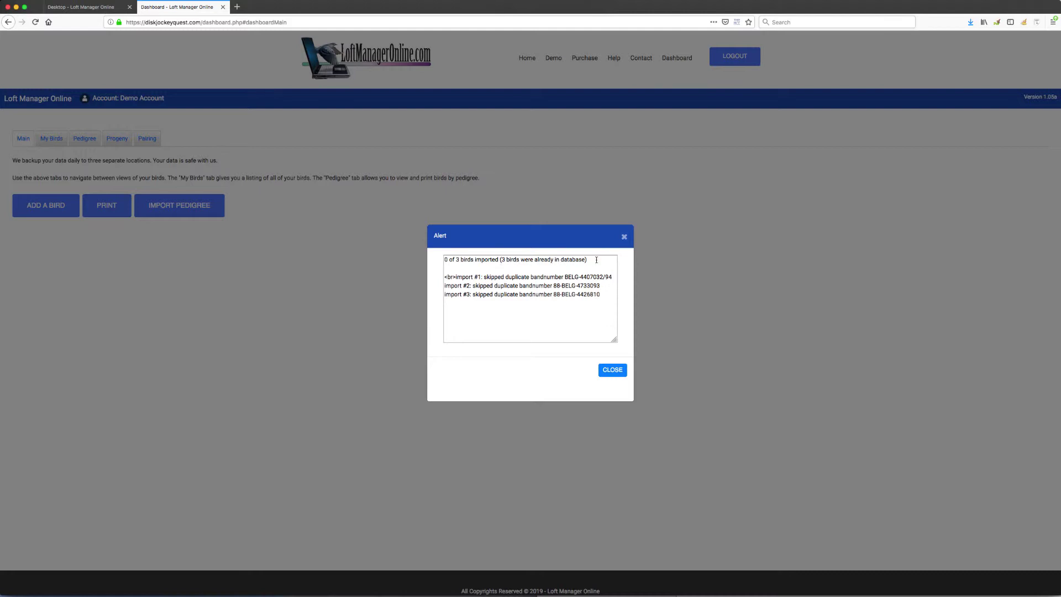
left_click_drag(610, 297, 444, 276)
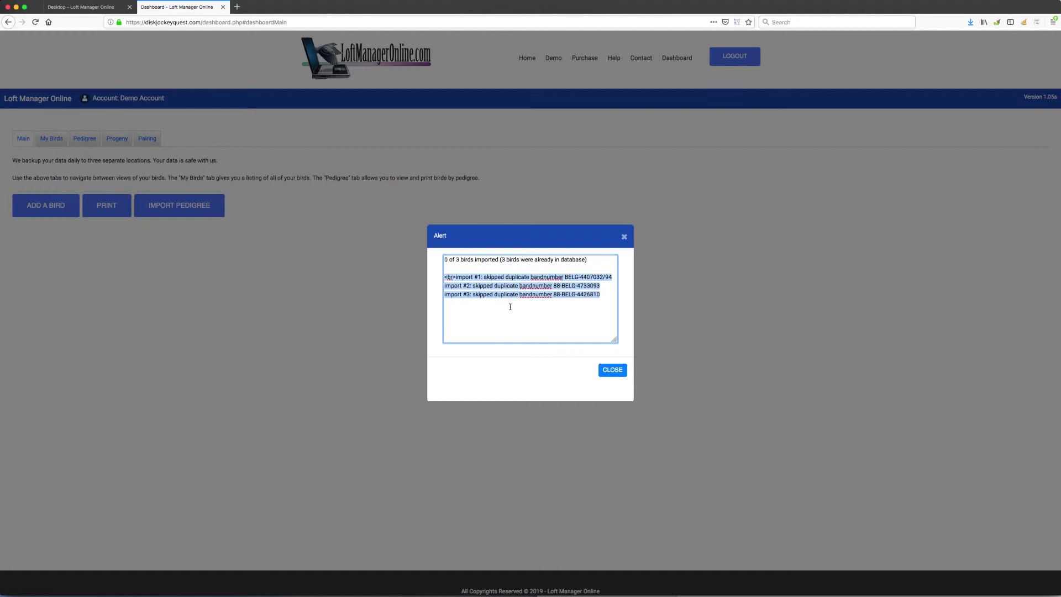
left_click(611, 372)
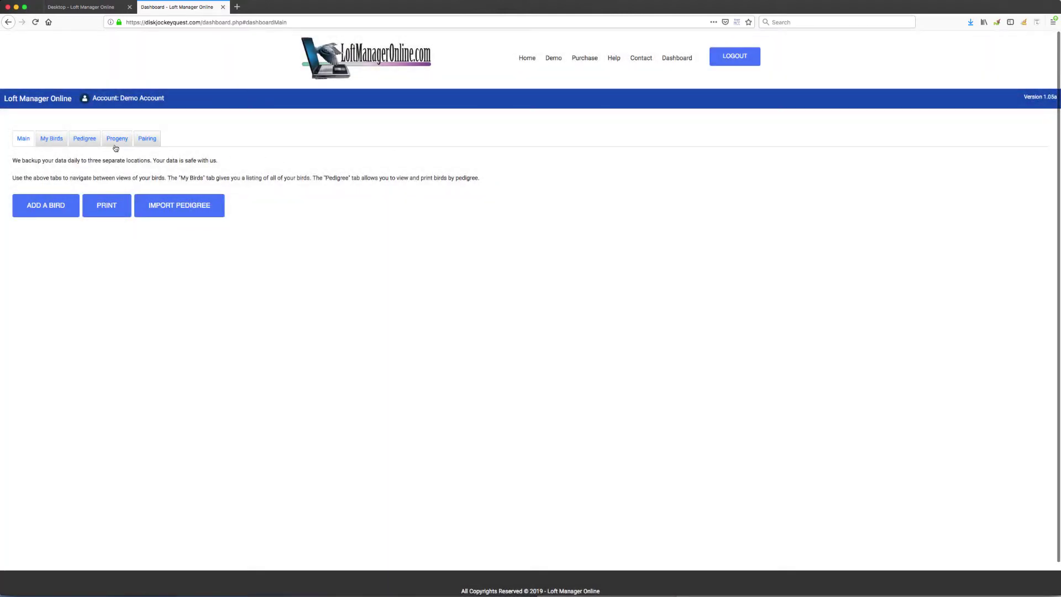
Select all birds in the bird list and permanently delete them from the account.
left_click(53, 139)
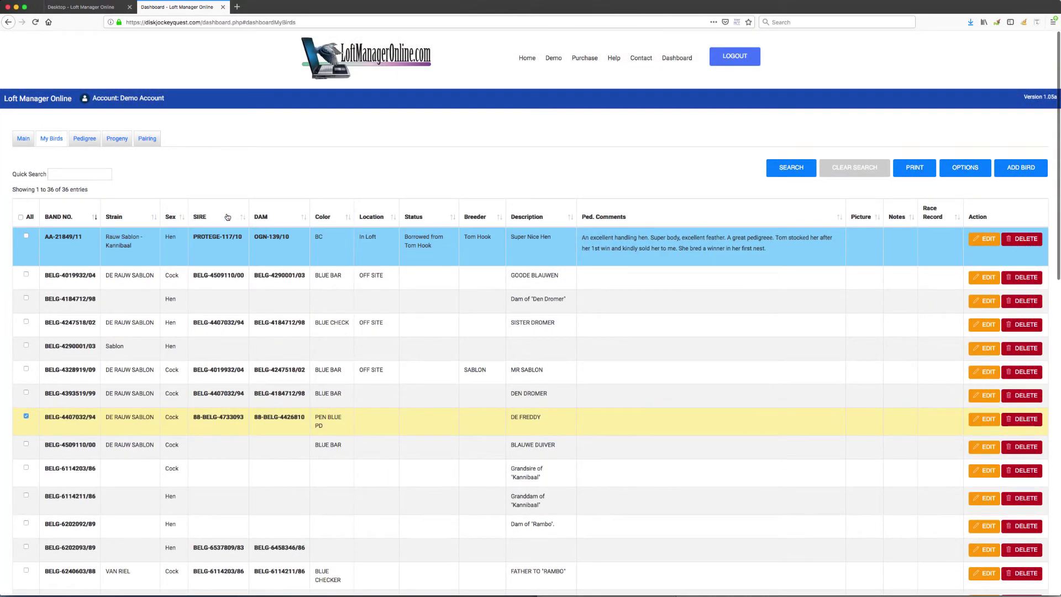
left_click(27, 217)
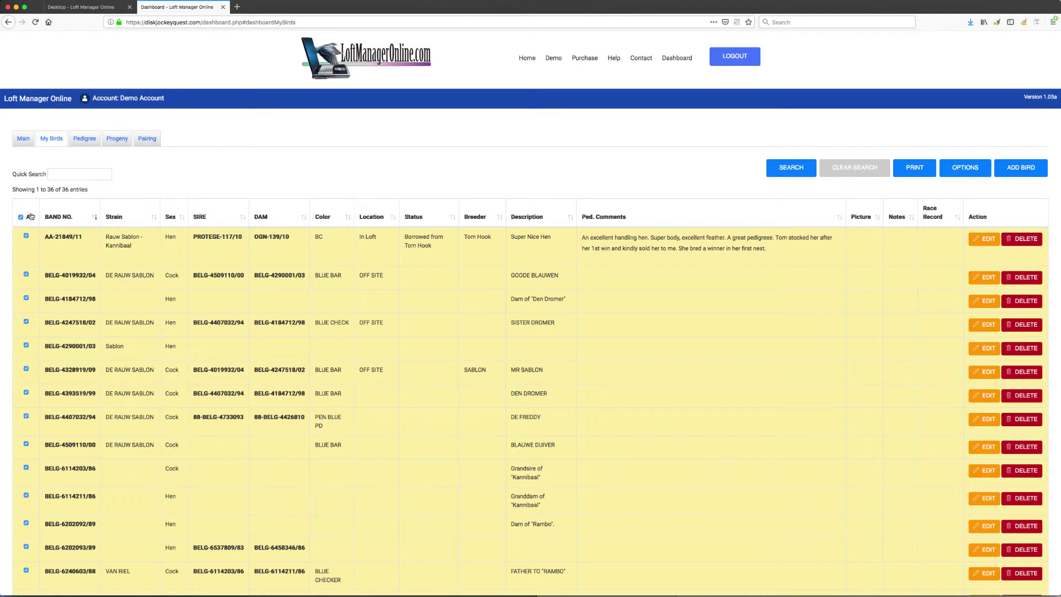
left_click(1013, 247)
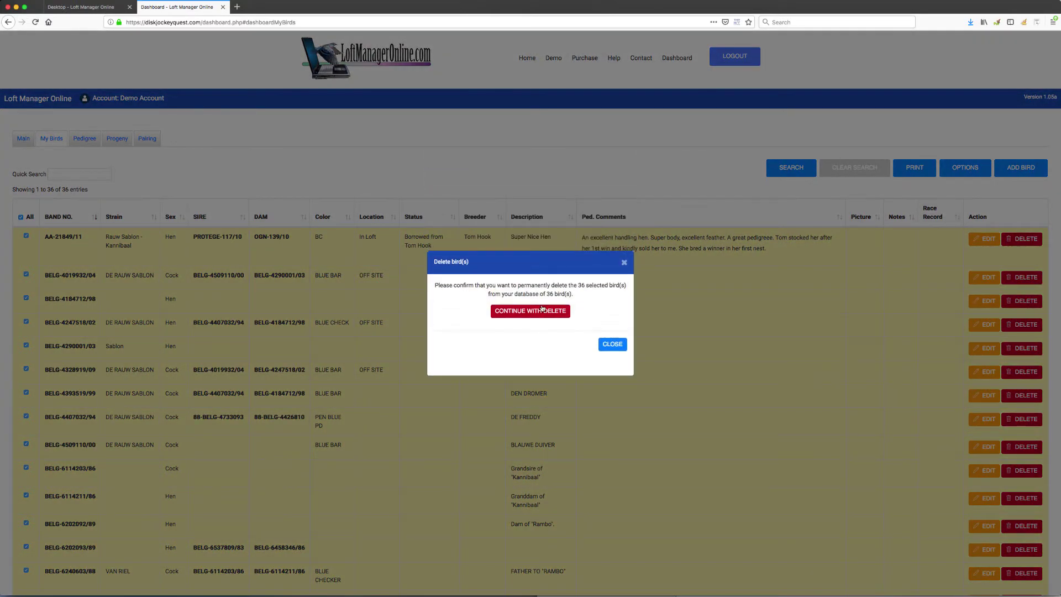
left_click(532, 310)
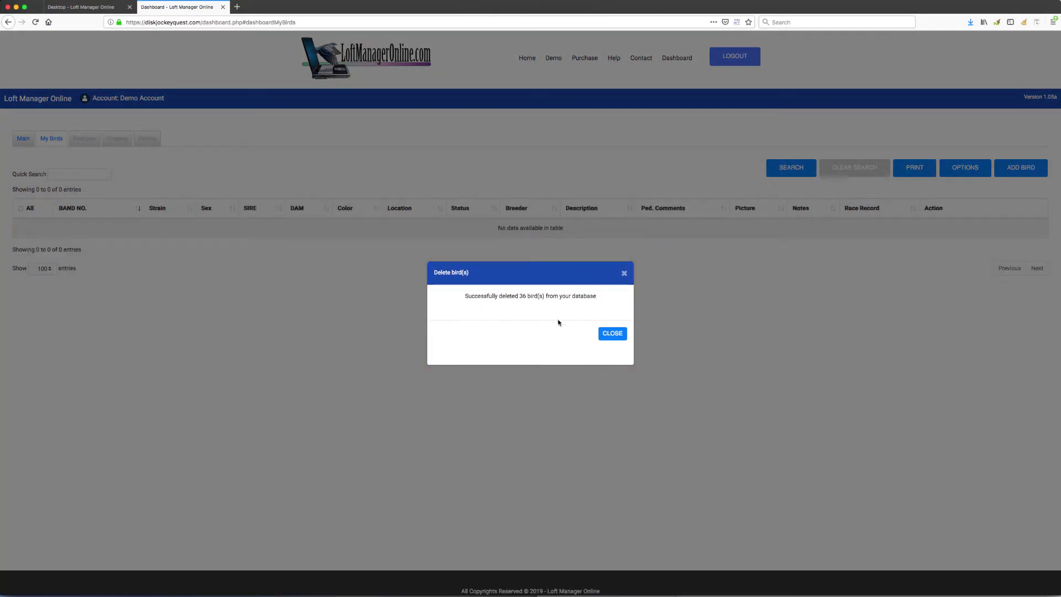
left_click(612, 334)
Import MyBirdsExport(1).csv from the Downloads folder into the emptied account, then review and close the import report.
left_click(23, 140)
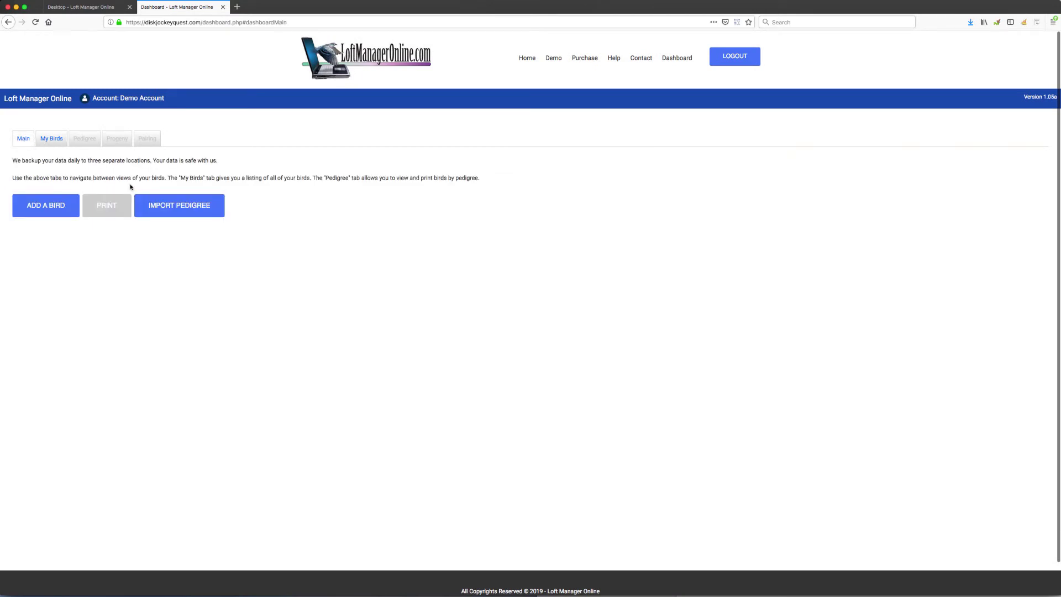
left_click(184, 202)
left_click(332, 80)
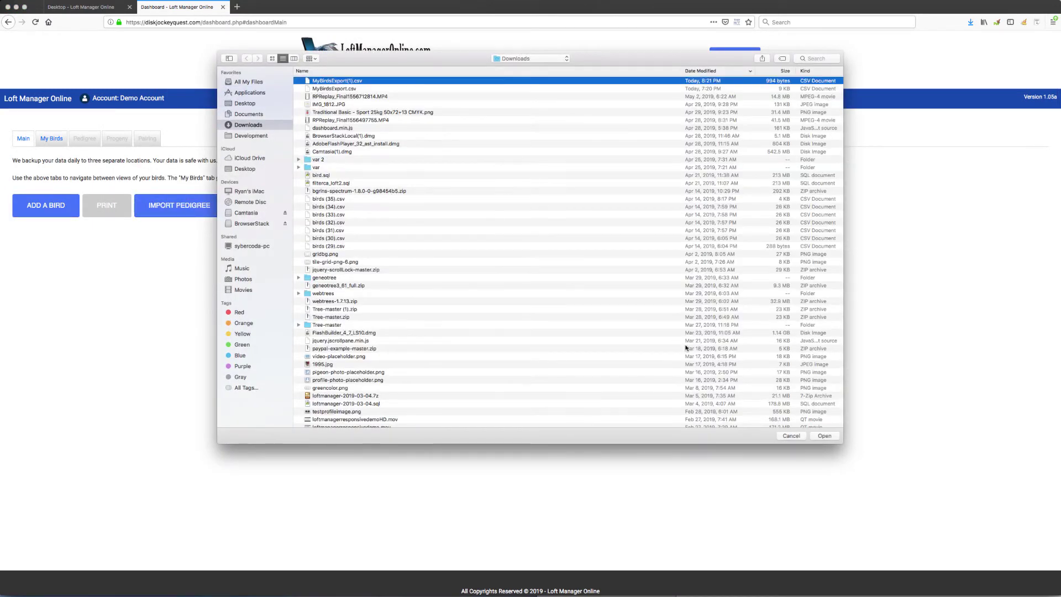
left_click(835, 436)
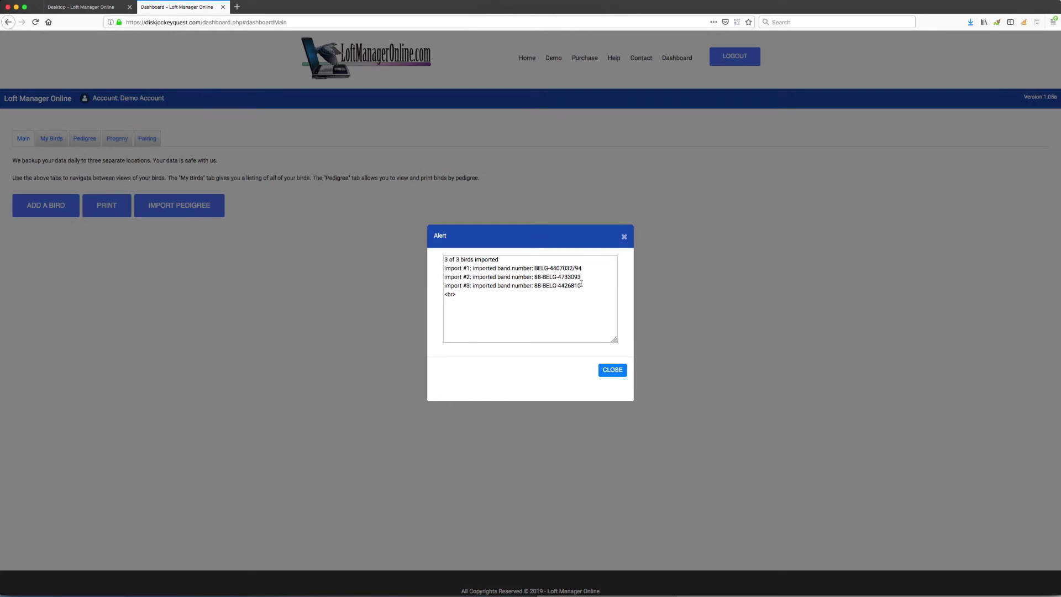
left_click_drag(581, 284, 437, 268)
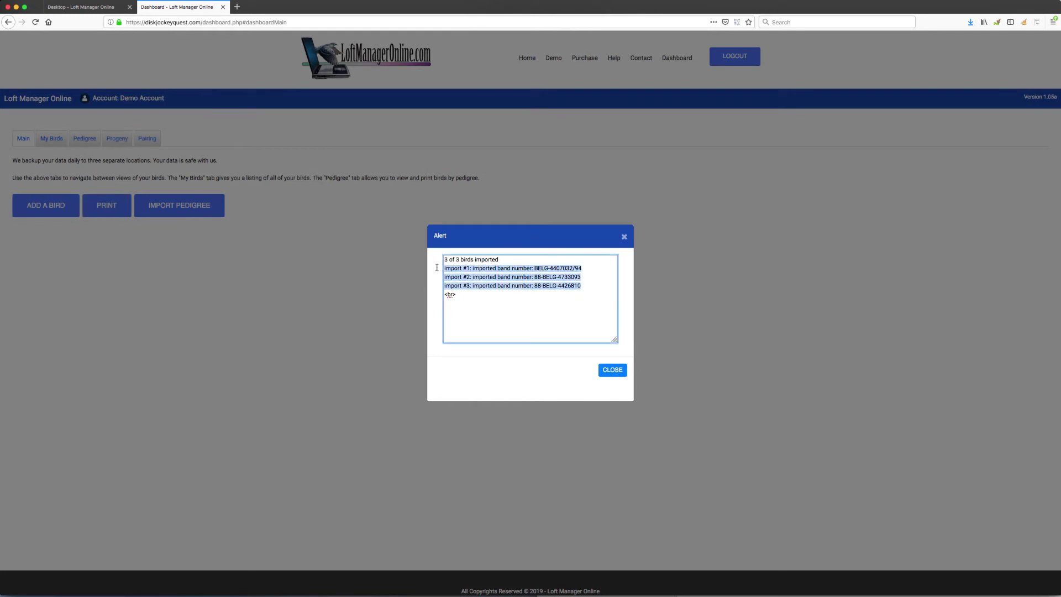
left_click(615, 369)
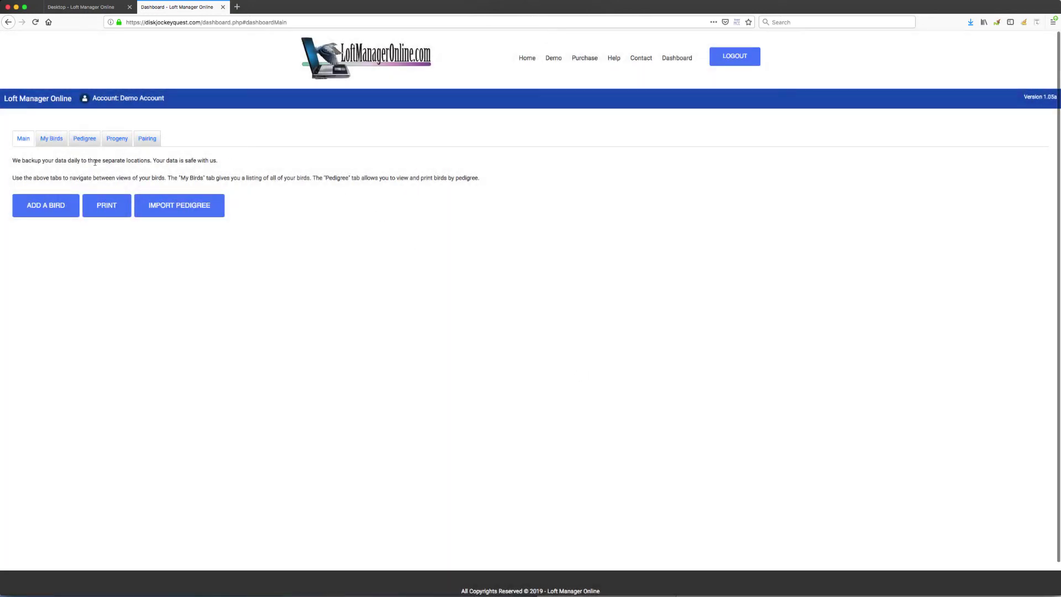
Check the newly imported birds in the bird list and open the pedigree of BELG-4407032/94.
left_click(45, 138)
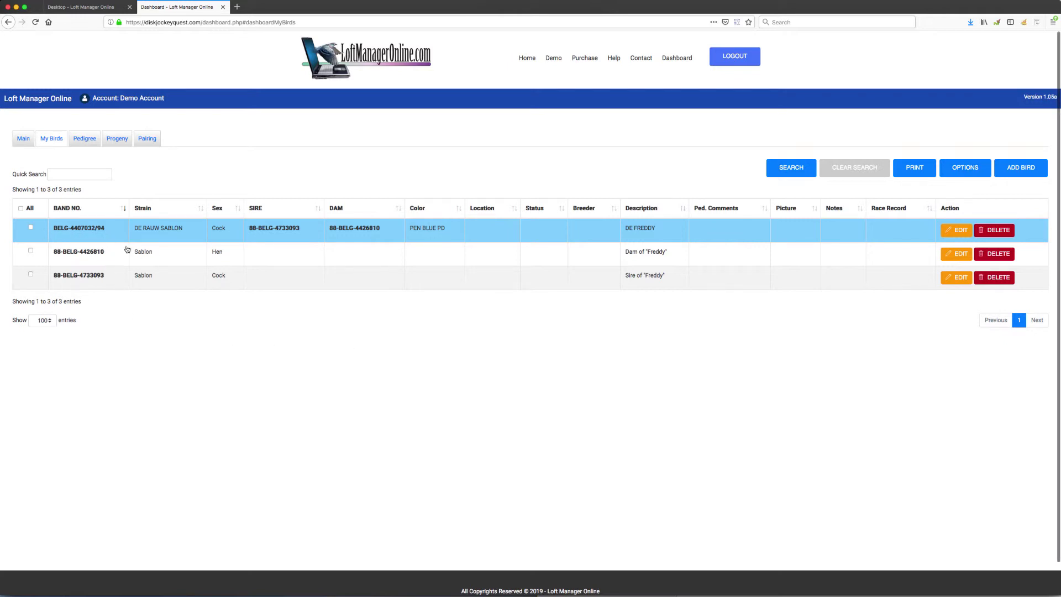
left_click(89, 231)
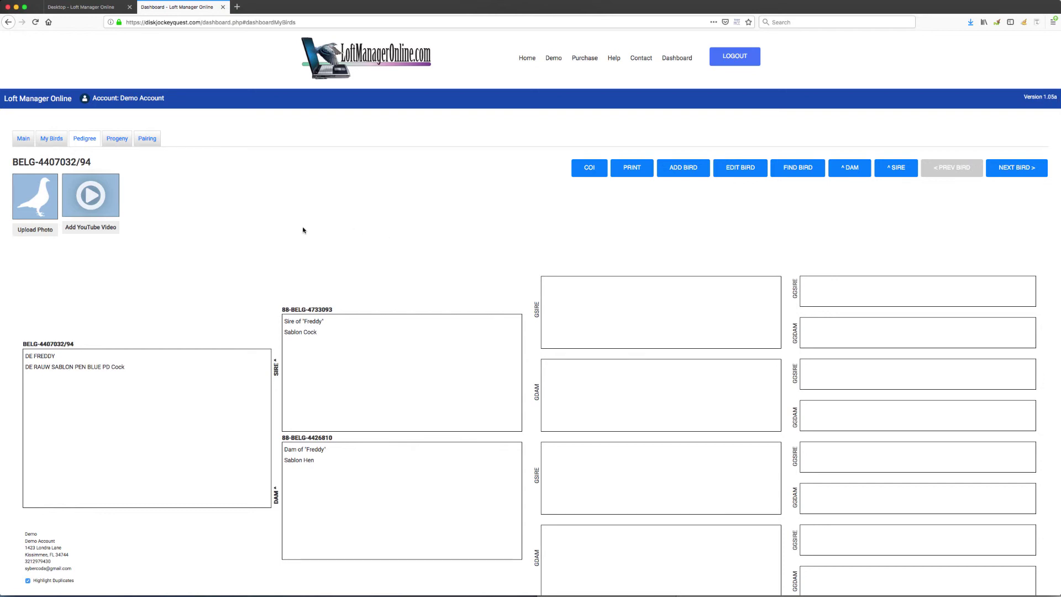
Show the progeny list of BELG-4407032/94 and open its options for exporting birds with ancestors.
left_click(119, 140)
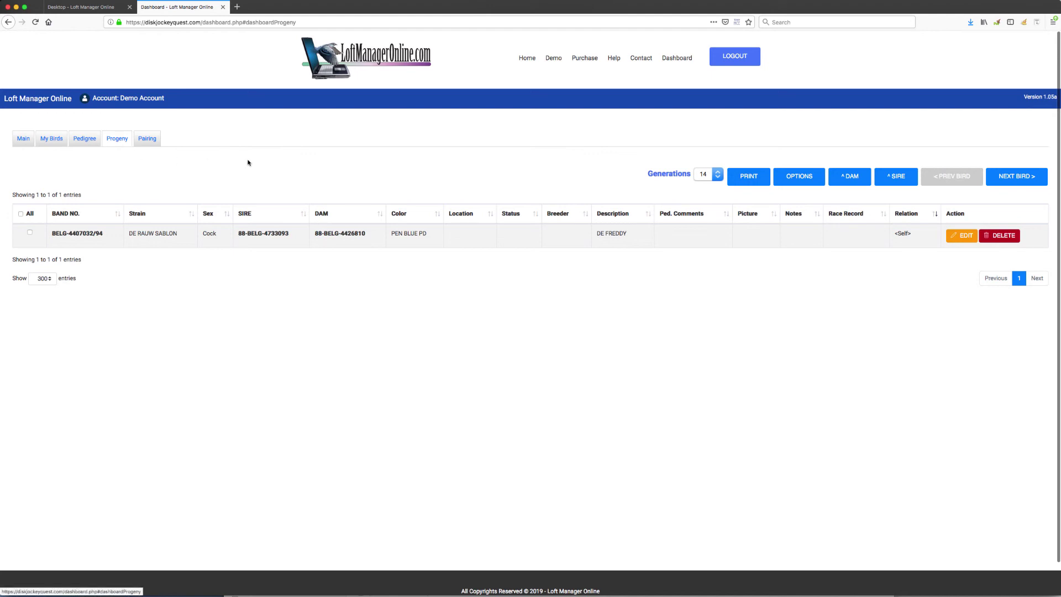
left_click(798, 178)
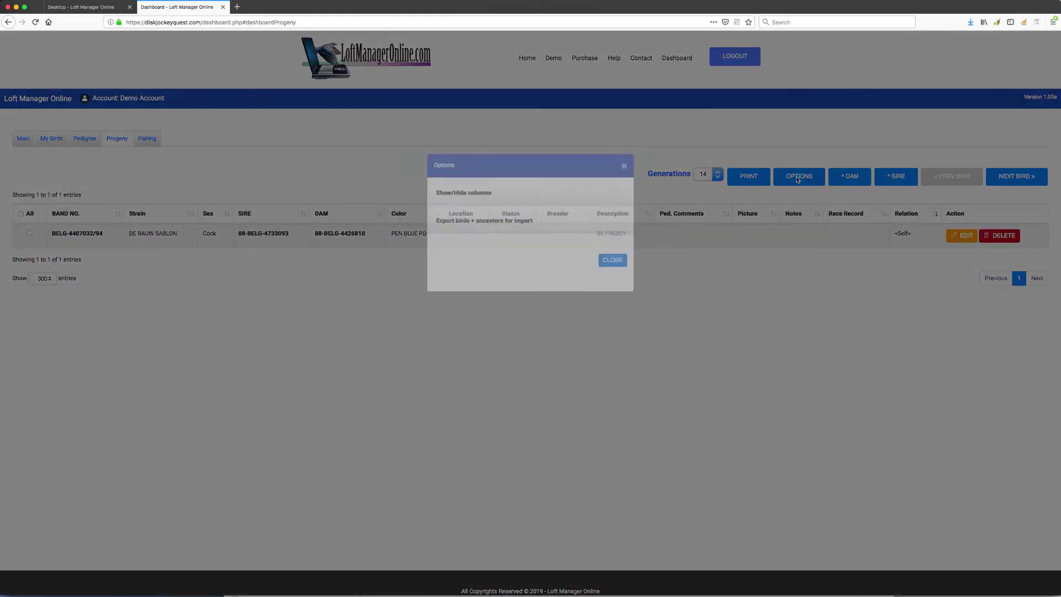